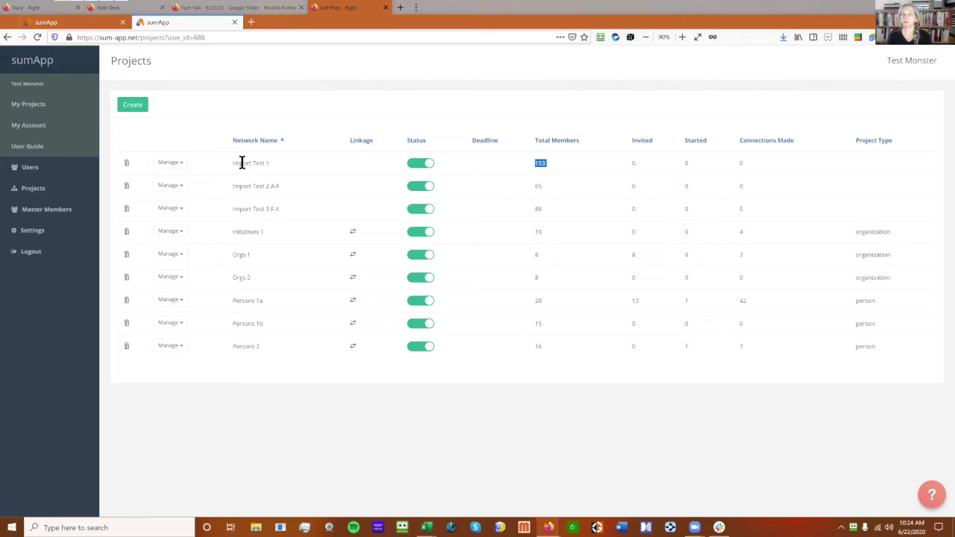
# Step: Open the Manage Members page of the Import Test 3 F-X project in a separate browser tab
pyautogui.click(539, 167)
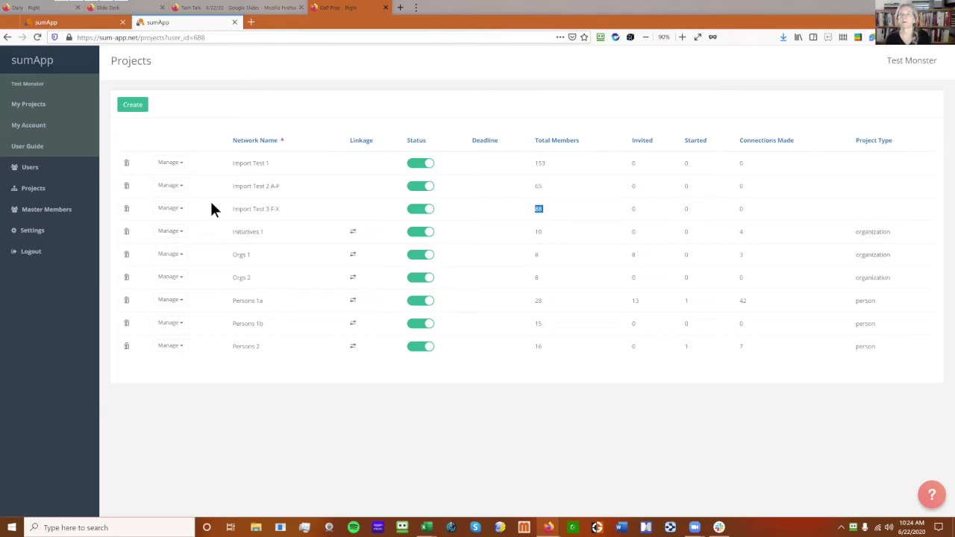
pyautogui.click(183, 211)
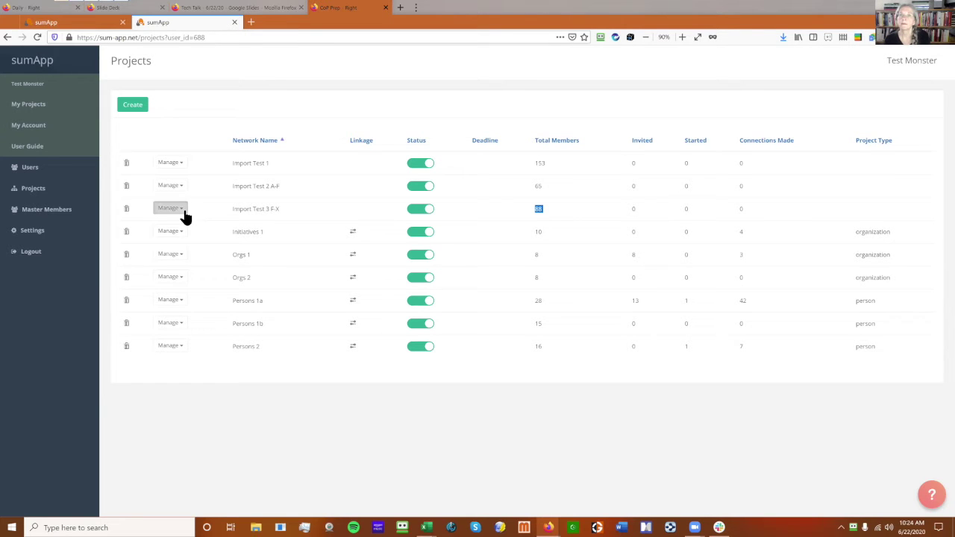
pyautogui.rightClick(188, 375)
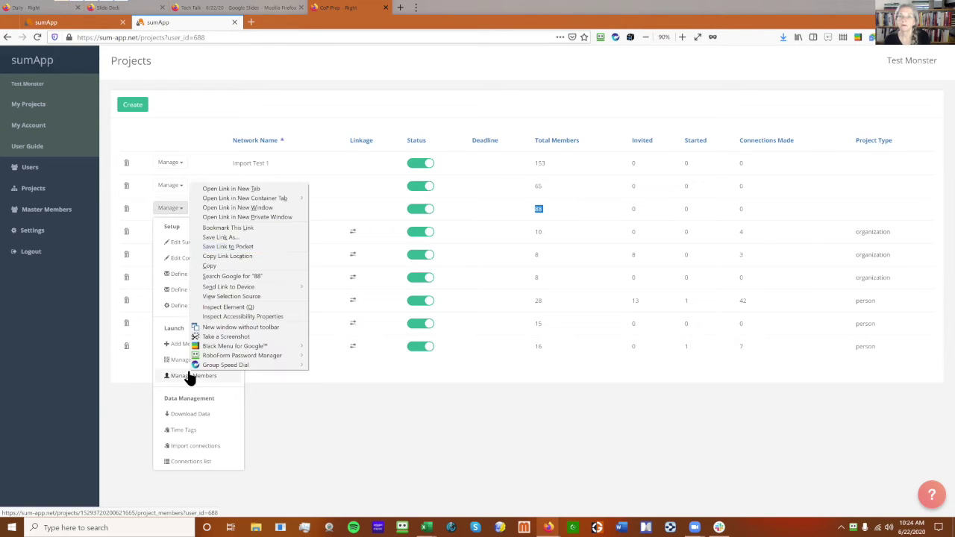
pyautogui.click(229, 186)
pyautogui.click(319, 22)
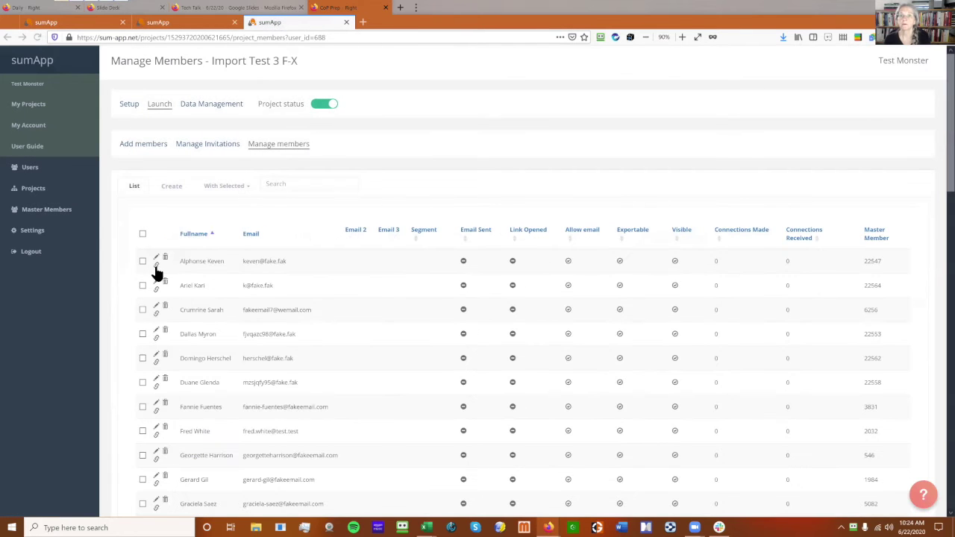
# Step: Open the personal survey links of the first three listed members in separate browser tabs
pyautogui.rightClick(158, 268)
pyautogui.click(161, 273)
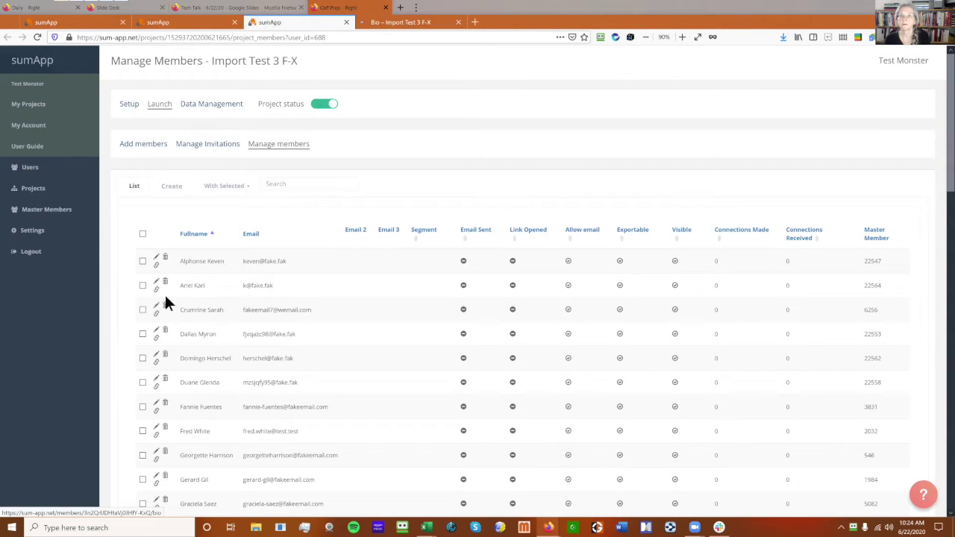
pyautogui.rightClick(159, 291)
pyautogui.click(179, 297)
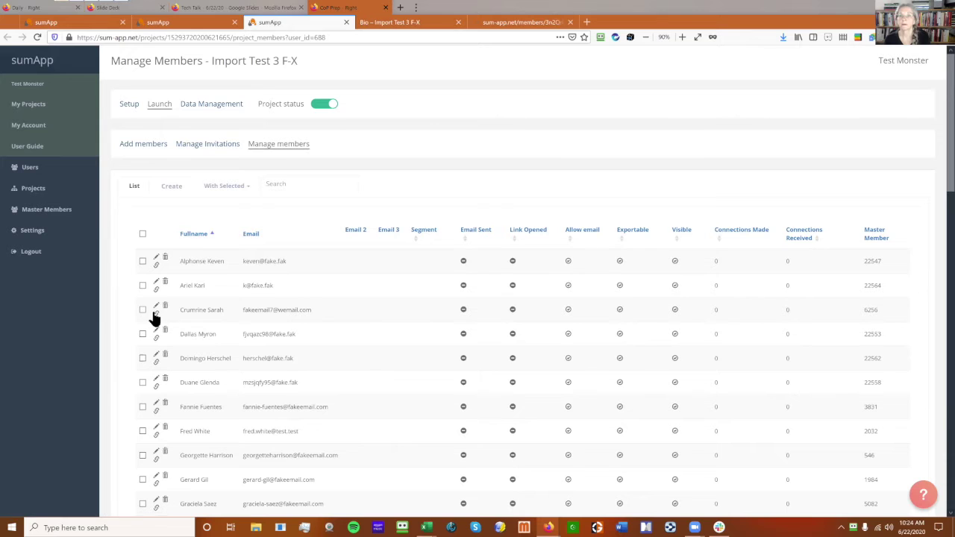
pyautogui.rightClick(164, 317)
pyautogui.click(166, 321)
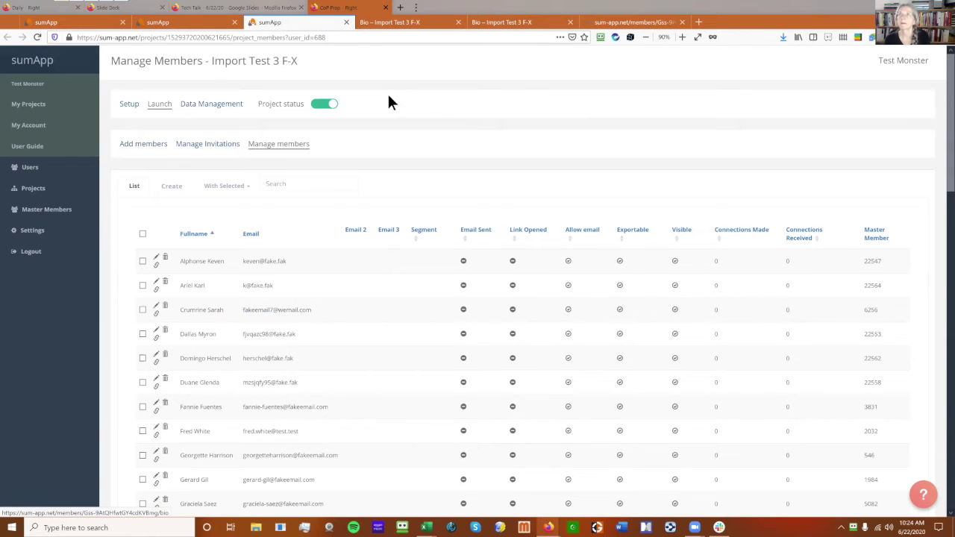
# Step: Show the Connections page in each of the three members' surveys, finishing on the first member's
pyautogui.click(412, 37)
pyautogui.click(396, 23)
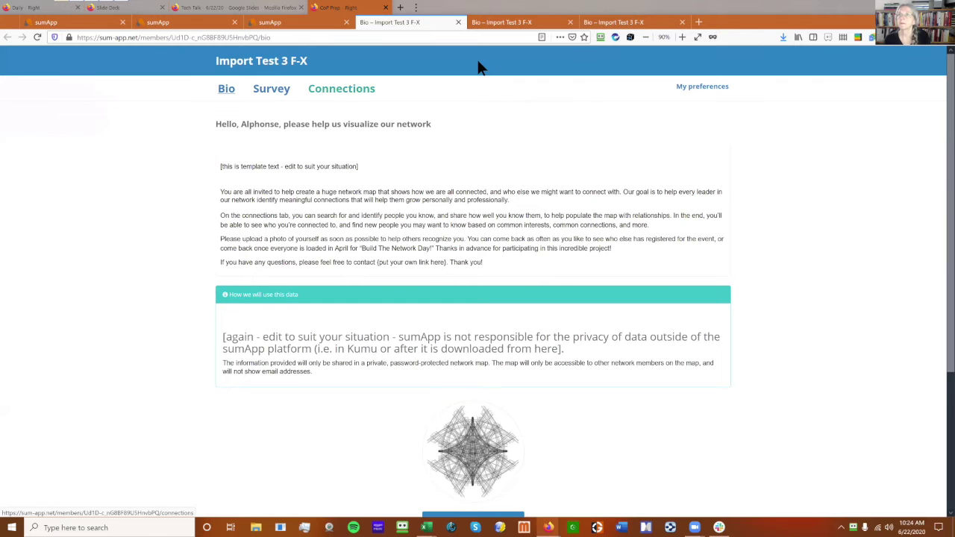
pyautogui.click(552, 22)
pyautogui.click(589, 23)
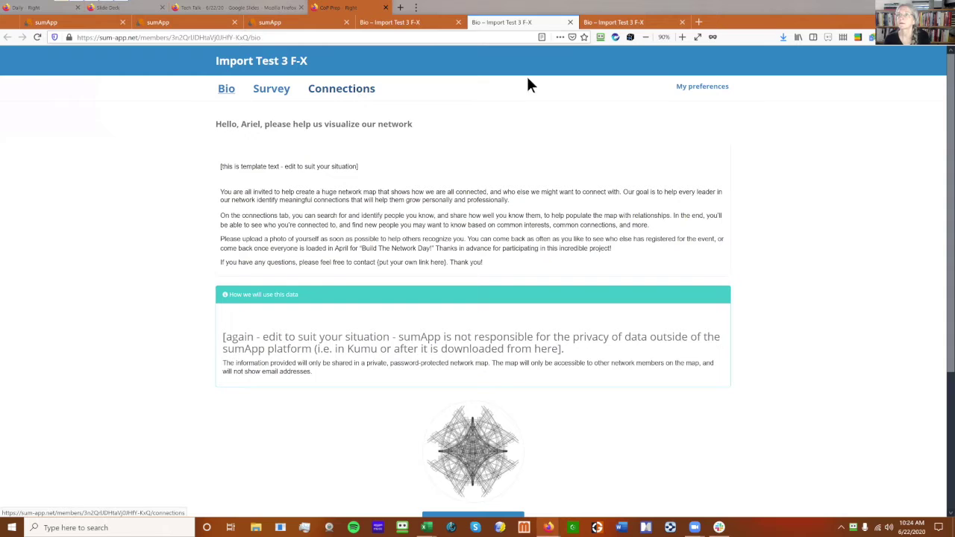
pyautogui.click(395, 22)
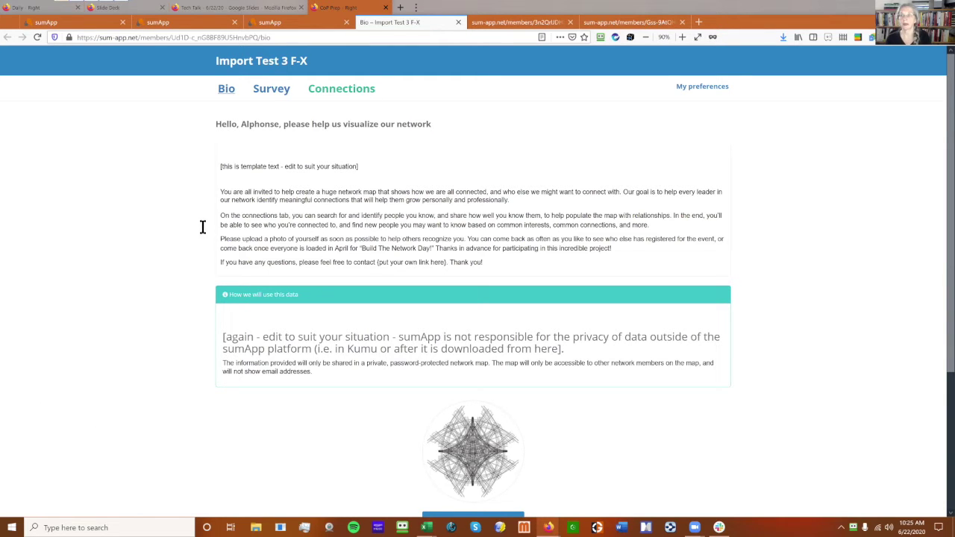
pyautogui.click(351, 97)
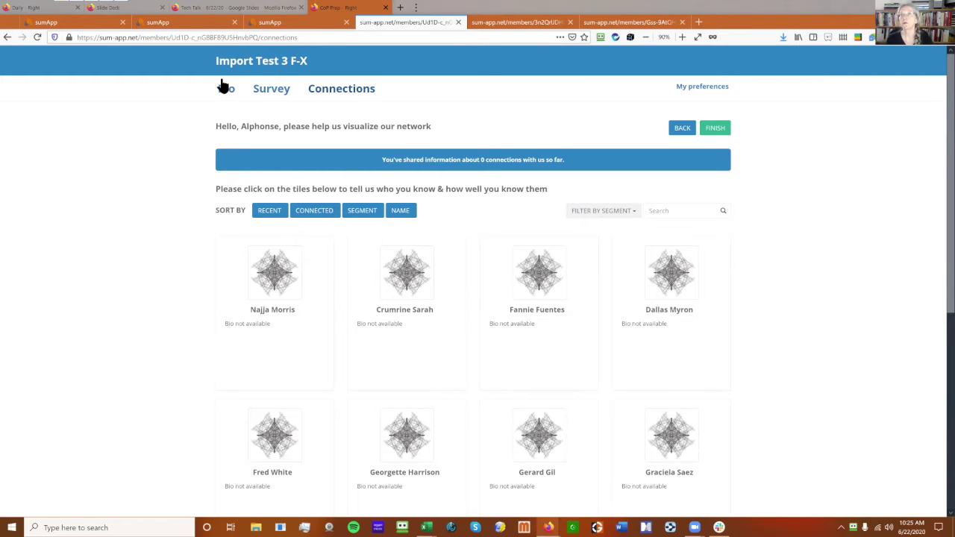
# Step: Sort the first member's connection tiles by name and save the first person as "Aware of their work"
pyautogui.moveTo(241, 125); pyautogui.dragTo(281, 127)
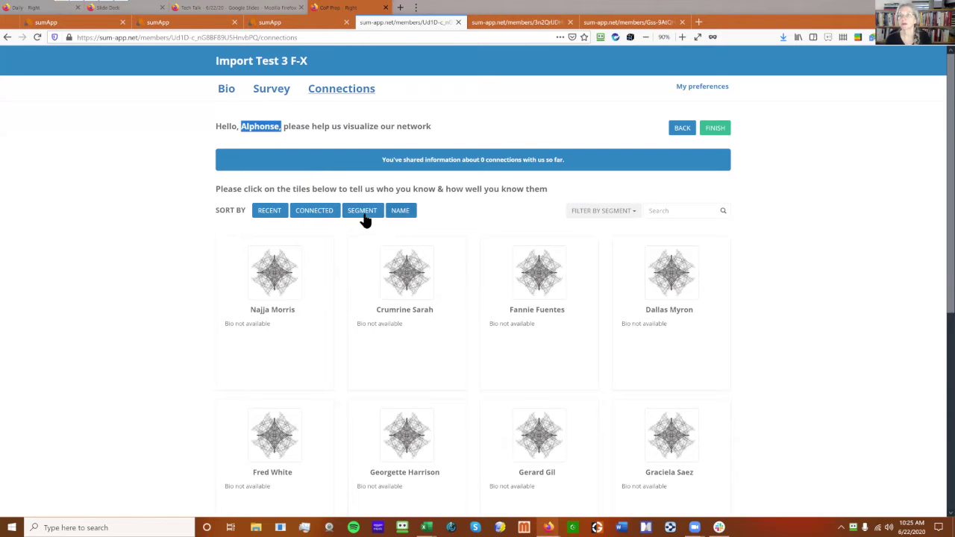
pyautogui.click(397, 212)
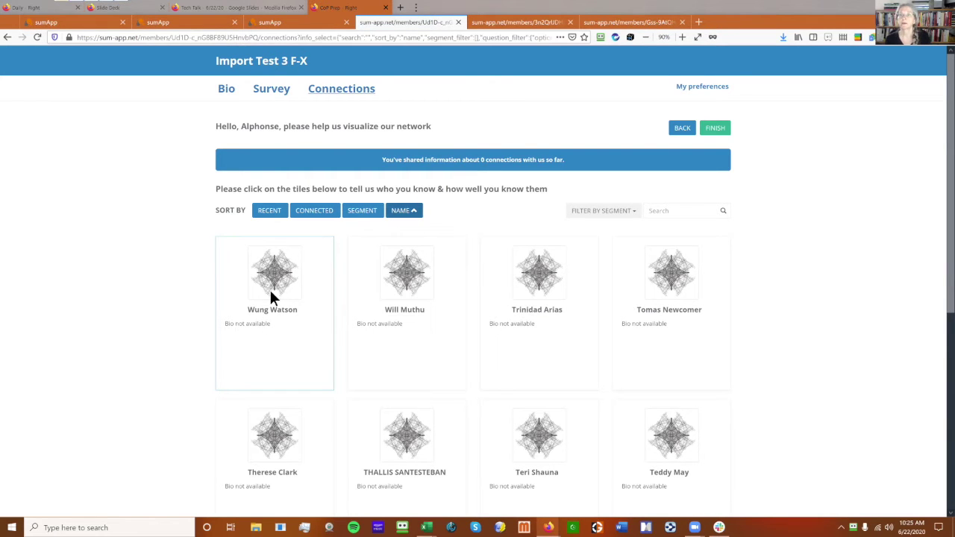
pyautogui.click(273, 295)
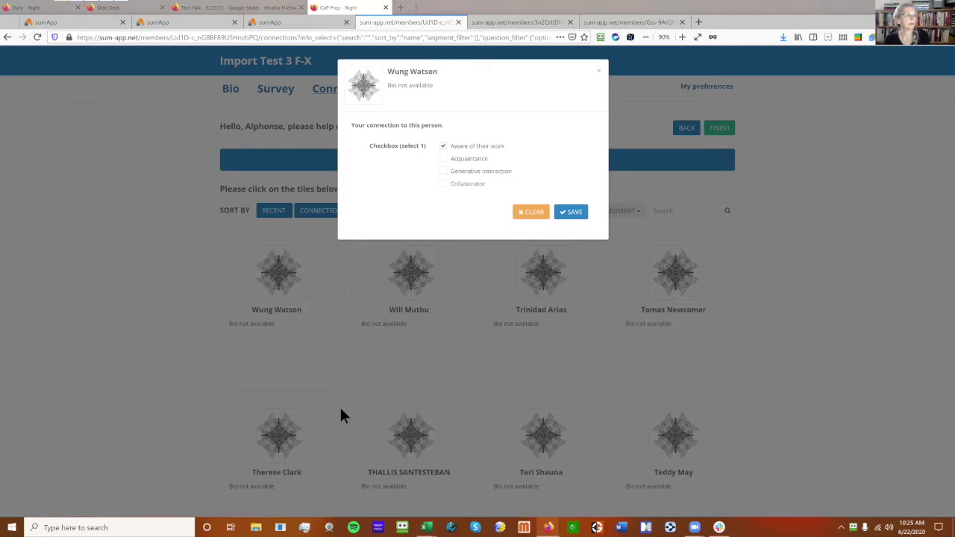
pyautogui.click(572, 213)
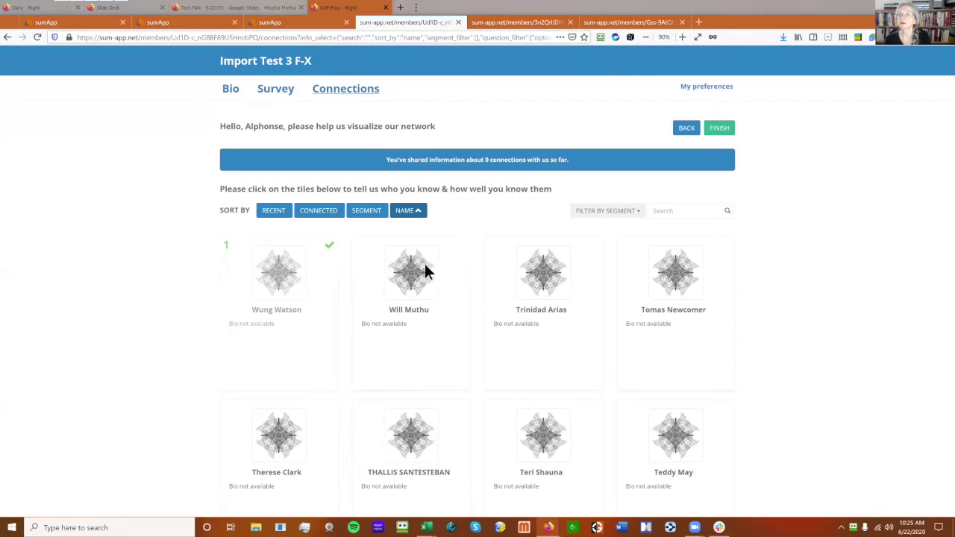
# Step: Save the second and third people in the first member's sorted tiles as "Aware of their work"
pyautogui.click(426, 271)
pyautogui.click(478, 146)
pyautogui.click(574, 213)
pyautogui.click(531, 235)
pyautogui.doubleClick(471, 147)
pyautogui.click(444, 146)
pyautogui.click(571, 215)
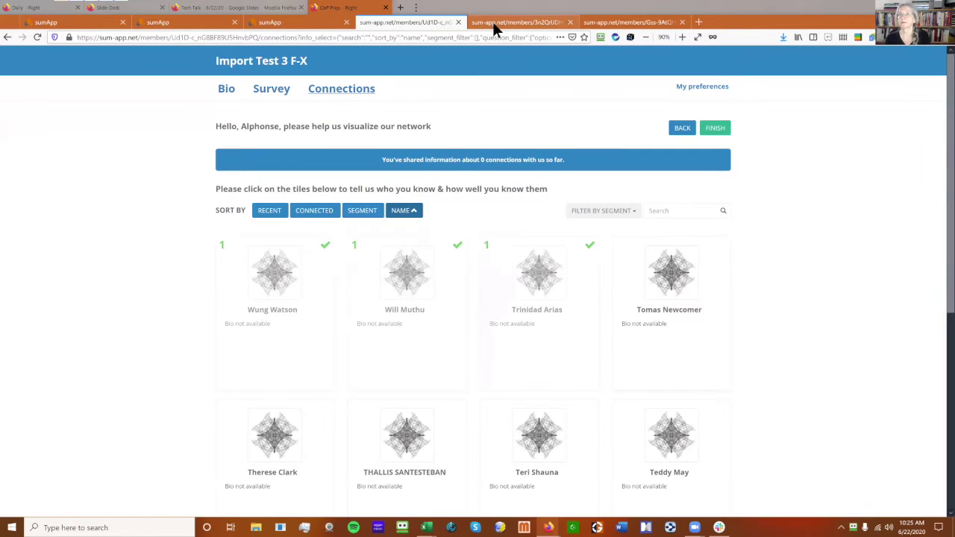
# Step: In the second member's survey, sort the connection tiles by name and save the first person as Acquaintance
pyautogui.click(493, 22)
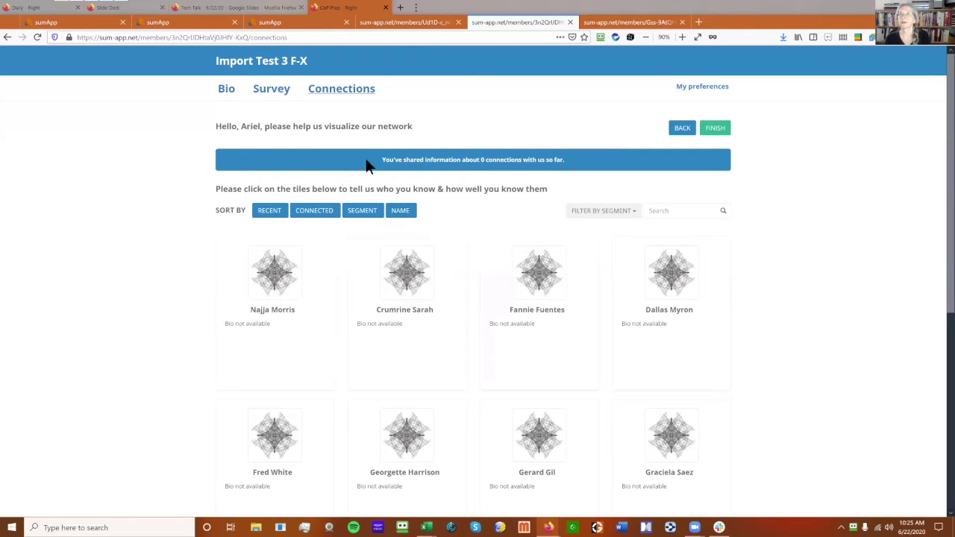
pyautogui.click(394, 215)
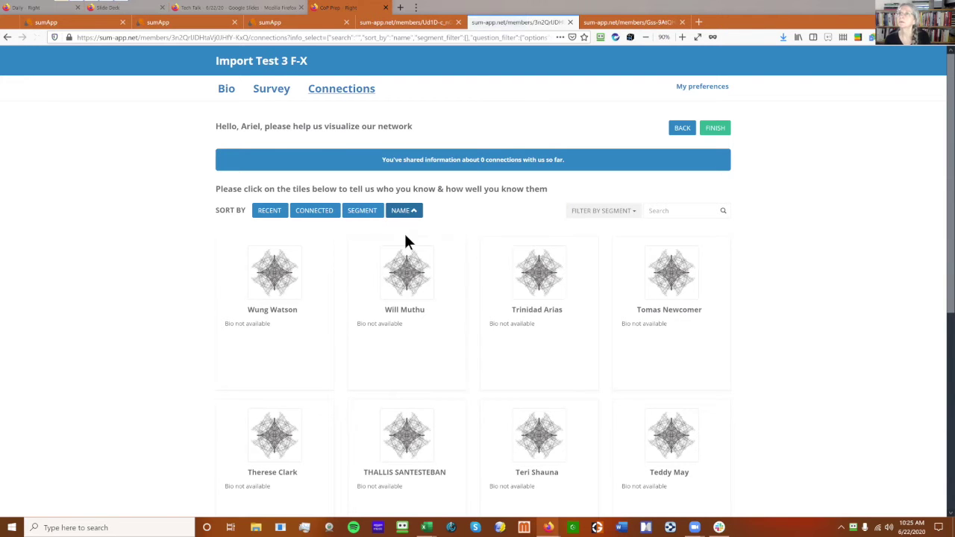
pyautogui.click(276, 275)
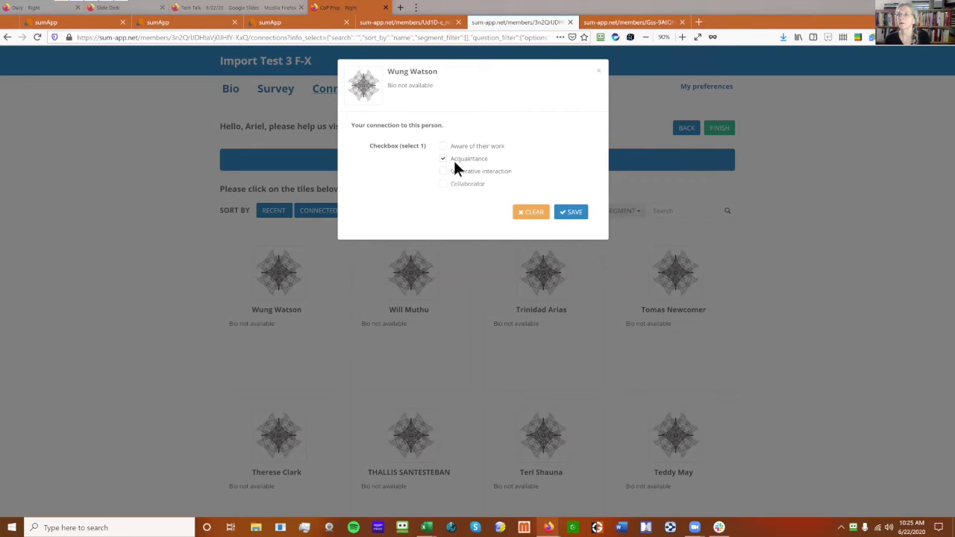
pyautogui.click(571, 213)
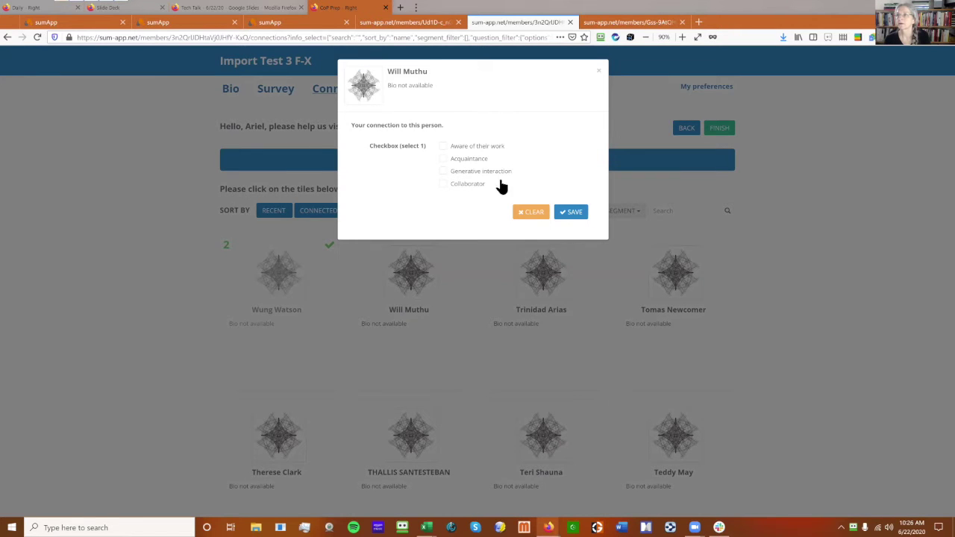
# Step: Save the second member's next two connections, the second tile as Generative interaction and the third as Collaborator
pyautogui.click(444, 172)
pyautogui.click(573, 215)
pyautogui.click(517, 250)
pyautogui.click(444, 183)
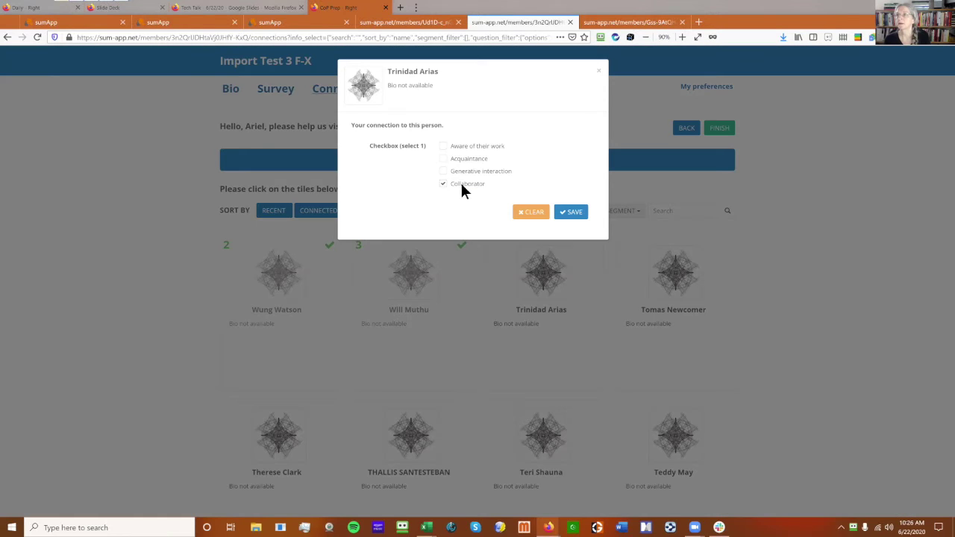
pyautogui.click(568, 214)
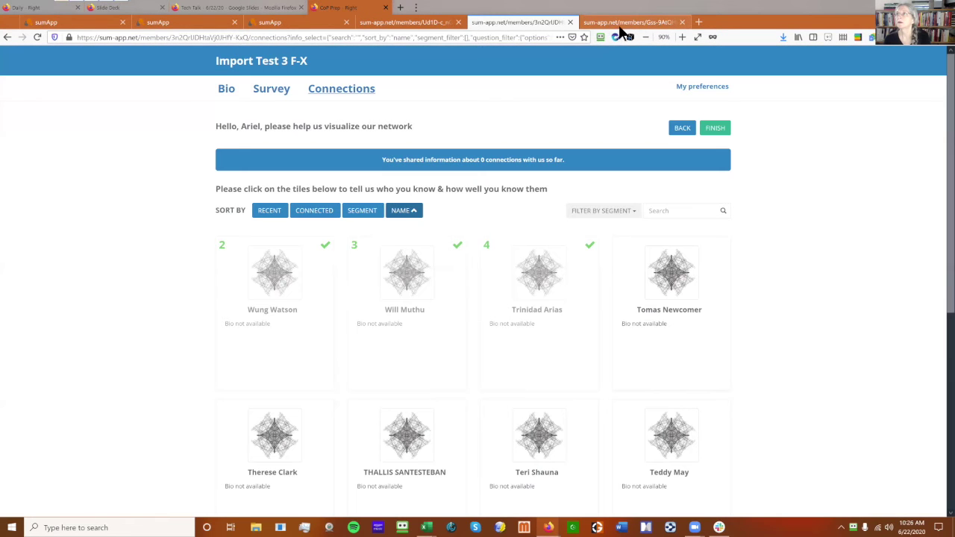
# Step: In the third member's survey, save the three other people in the first row of tiles as Collaborator
pyautogui.click(627, 22)
pyautogui.click(283, 275)
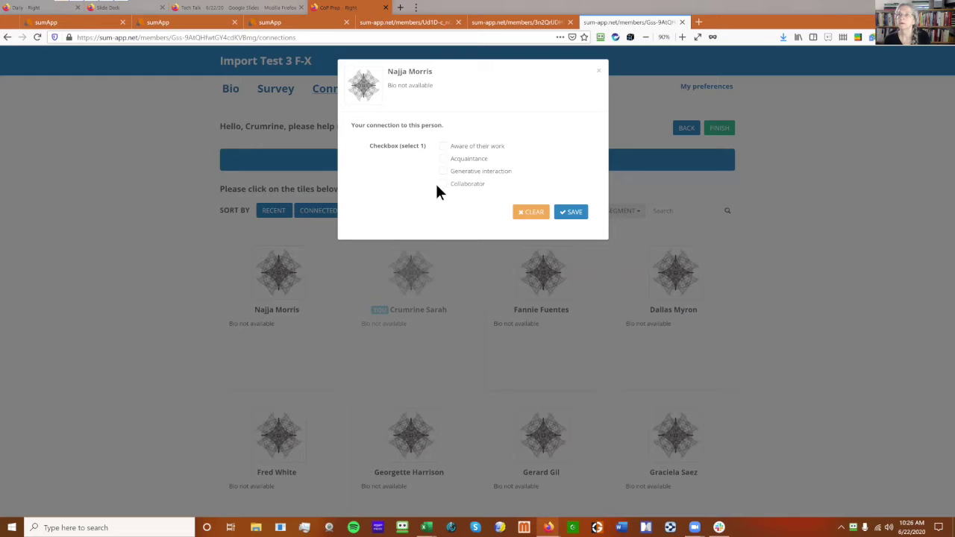
pyautogui.click(444, 184)
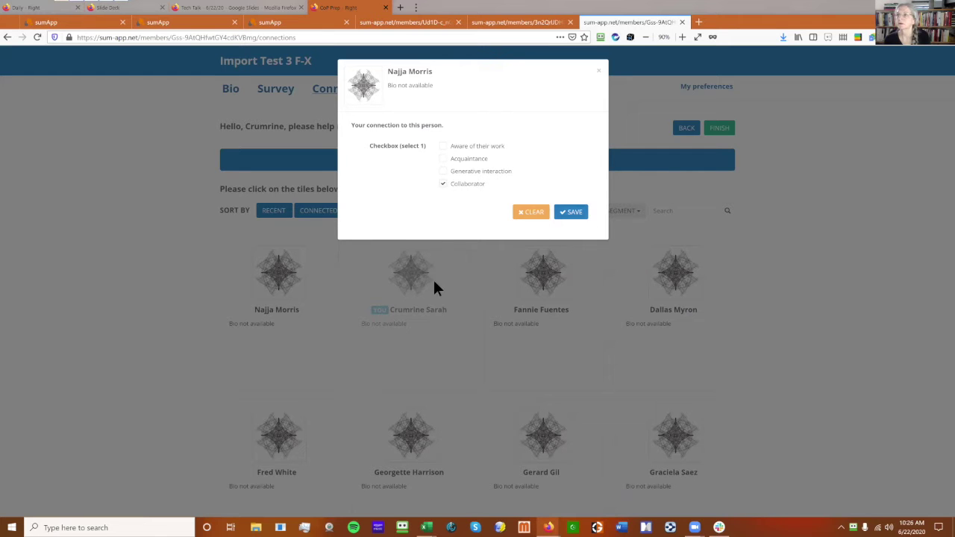
pyautogui.click(516, 293)
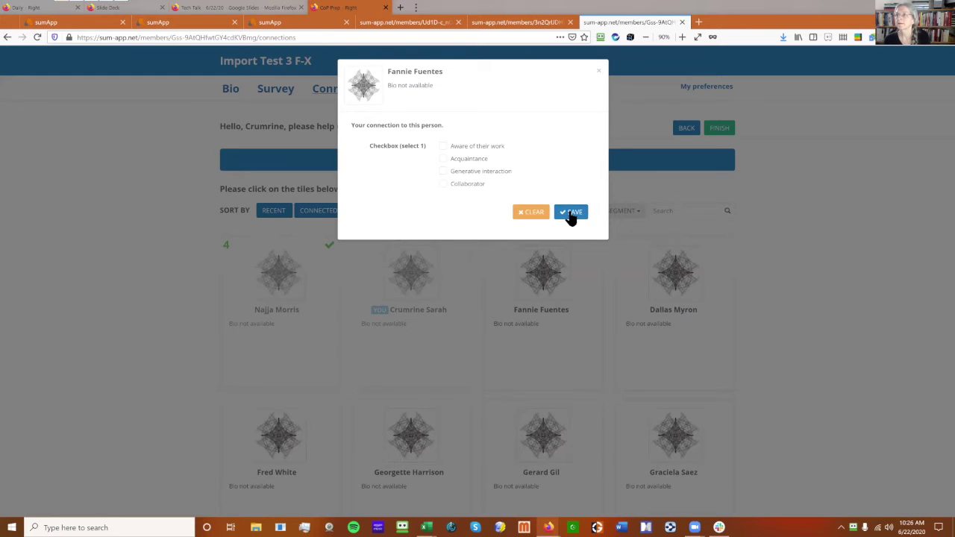
pyautogui.click(571, 213)
pyautogui.click(531, 254)
pyautogui.click(445, 185)
pyautogui.click(573, 213)
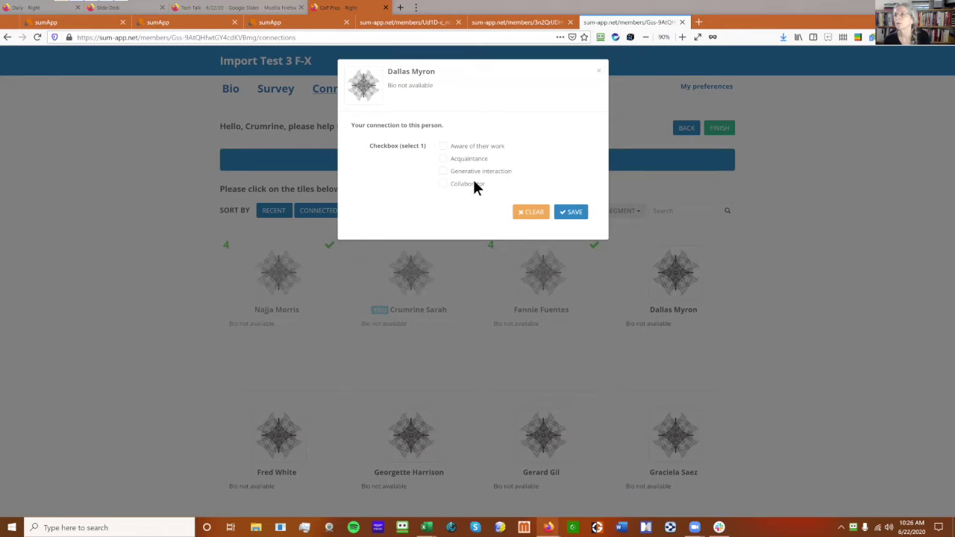
pyautogui.click(475, 185)
pyautogui.click(572, 213)
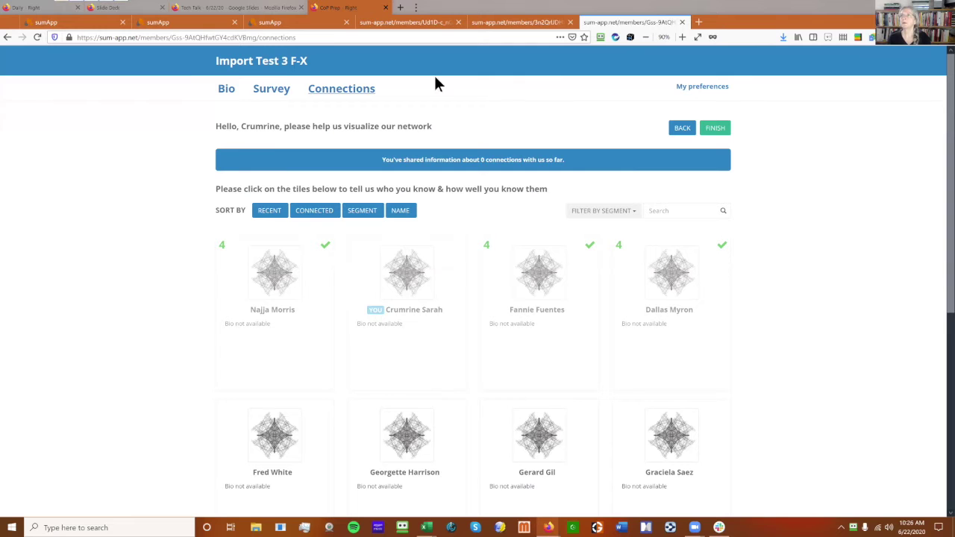
# Step: Return to the projects list, refresh it and check the Connections Made count for Import Test 3 F-X
pyautogui.click(286, 22)
pyautogui.click(186, 21)
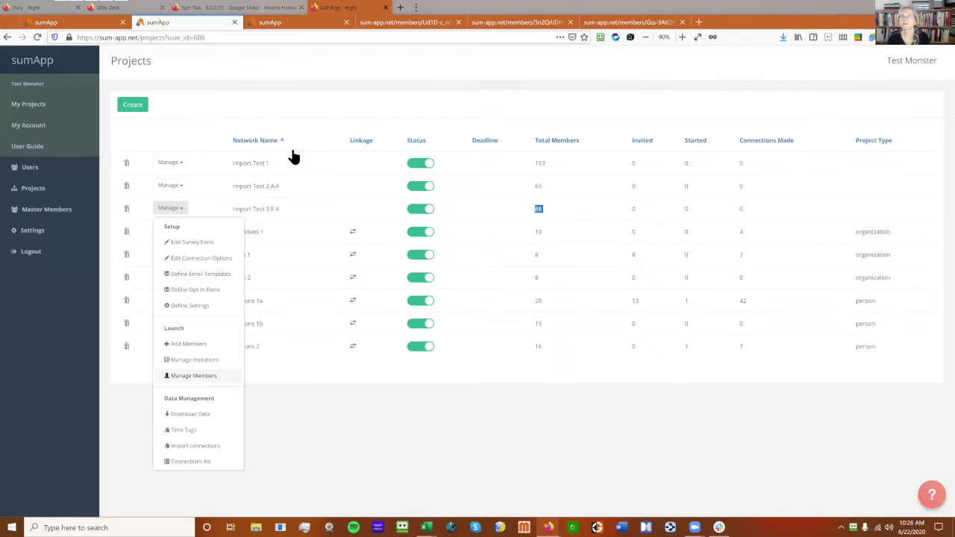
pyautogui.click(65, 110)
pyautogui.click(37, 36)
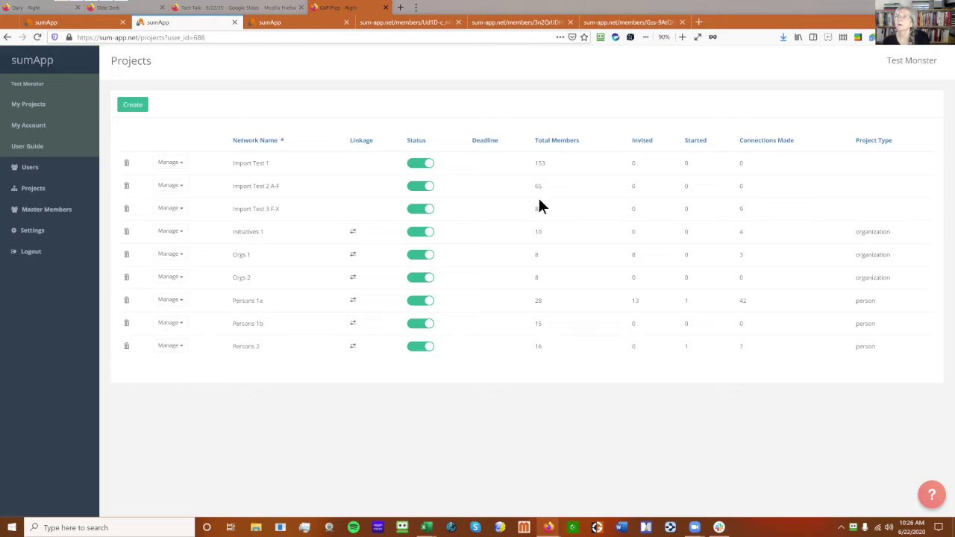
pyautogui.doubleClick(744, 208)
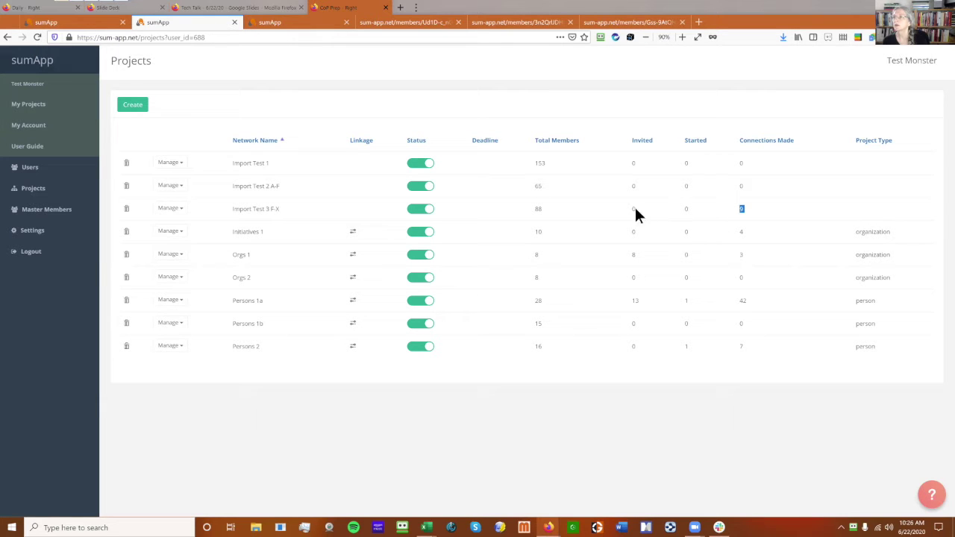
pyautogui.doubleClick(742, 209)
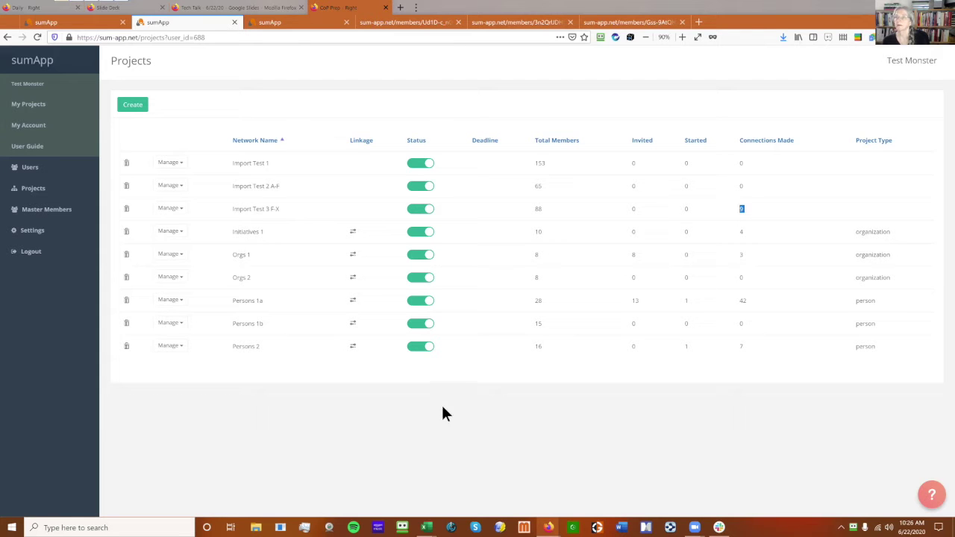
# Step: Open the Import connections page of the Import Test 3 F-X project
pyautogui.click(179, 210)
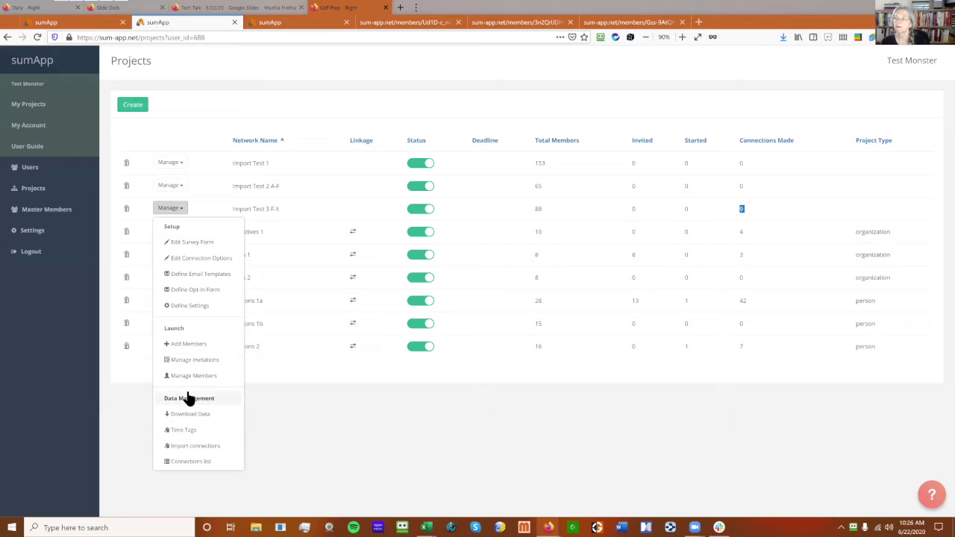
pyautogui.click(459, 452)
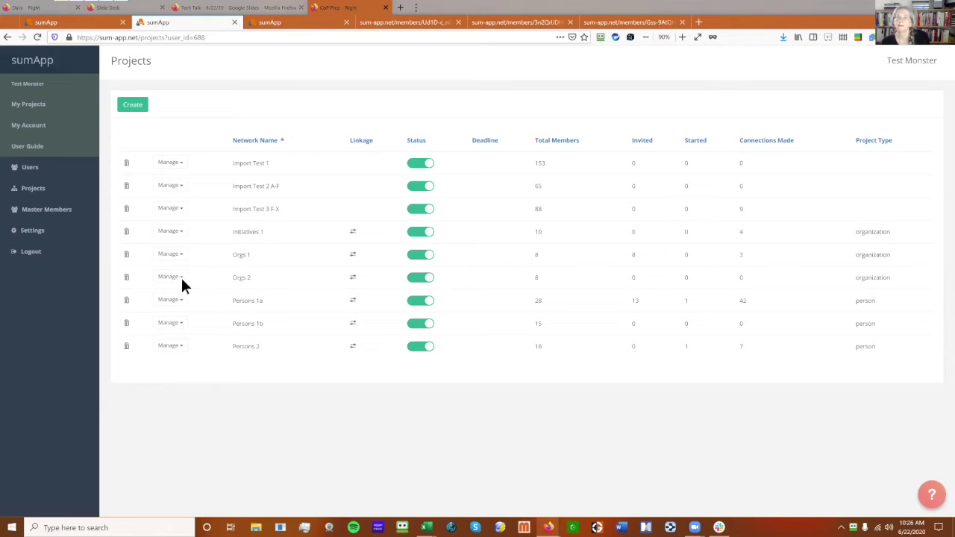
pyautogui.click(172, 209)
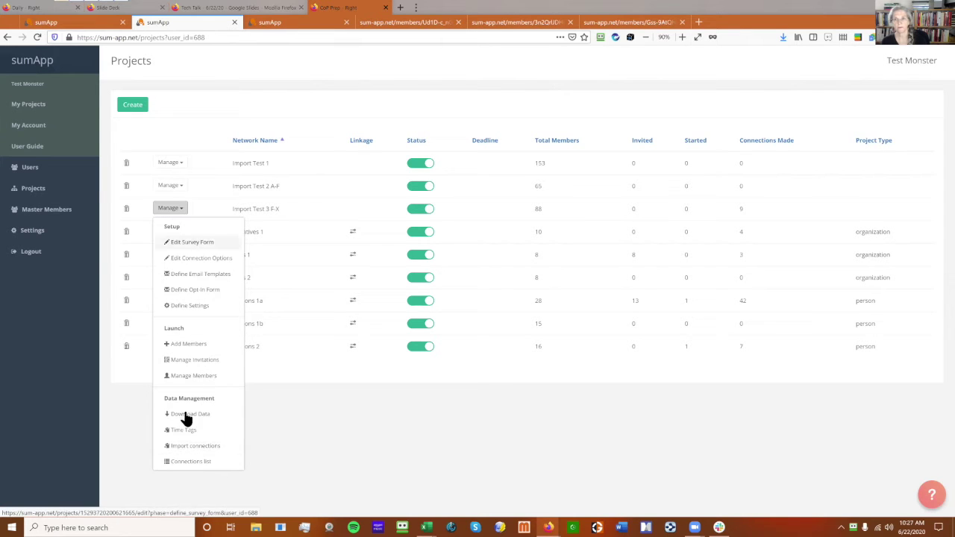
pyautogui.click(187, 446)
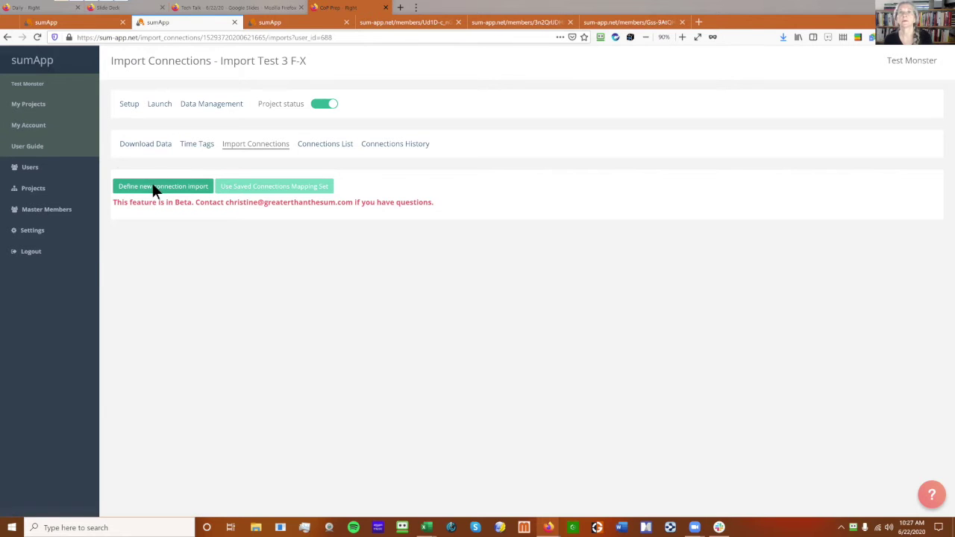
# Step: Return to the projects list and compare the Import Test 3 F-X and Import Test 1 entries, including Connections Made
pyautogui.click(37, 112)
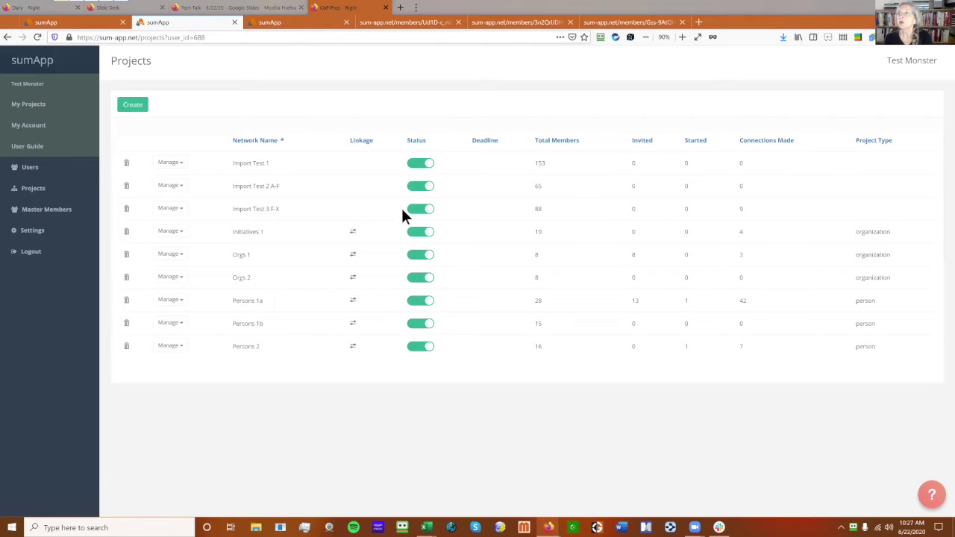
pyautogui.doubleClick(741, 209)
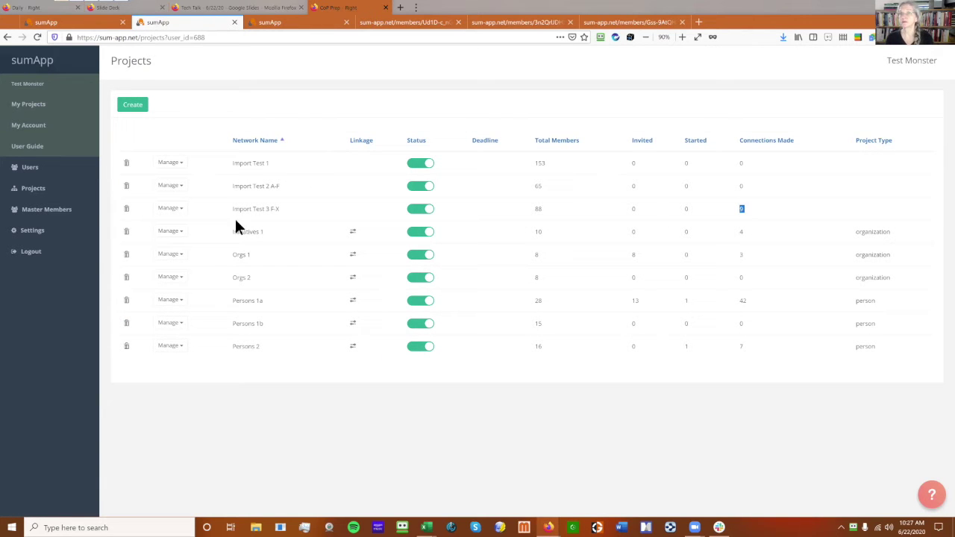
pyautogui.moveTo(229, 209); pyautogui.dragTo(277, 209)
pyautogui.tripleClick(245, 166)
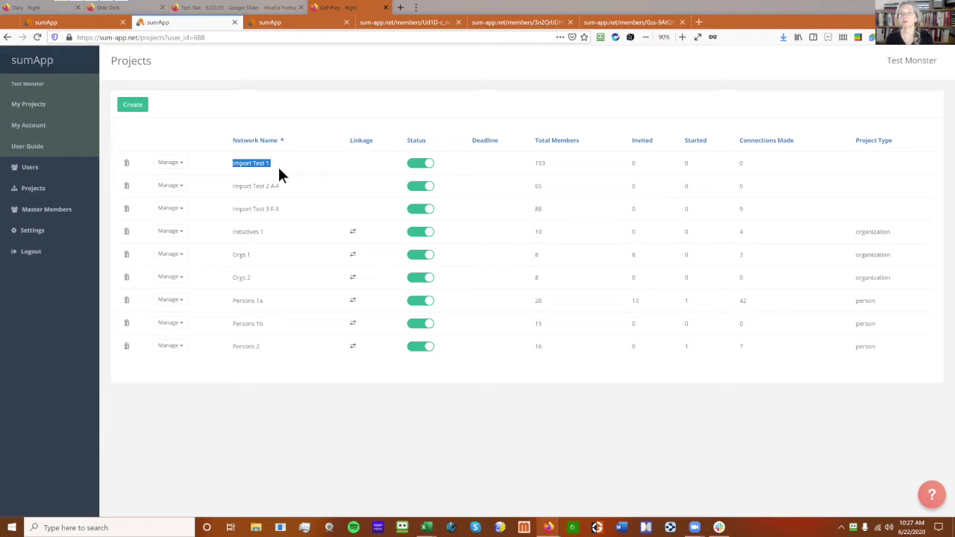
# Step: In the Import Test 1 project, define a new connection import with Import Test 3 F-X as the source network
pyautogui.click(176, 164)
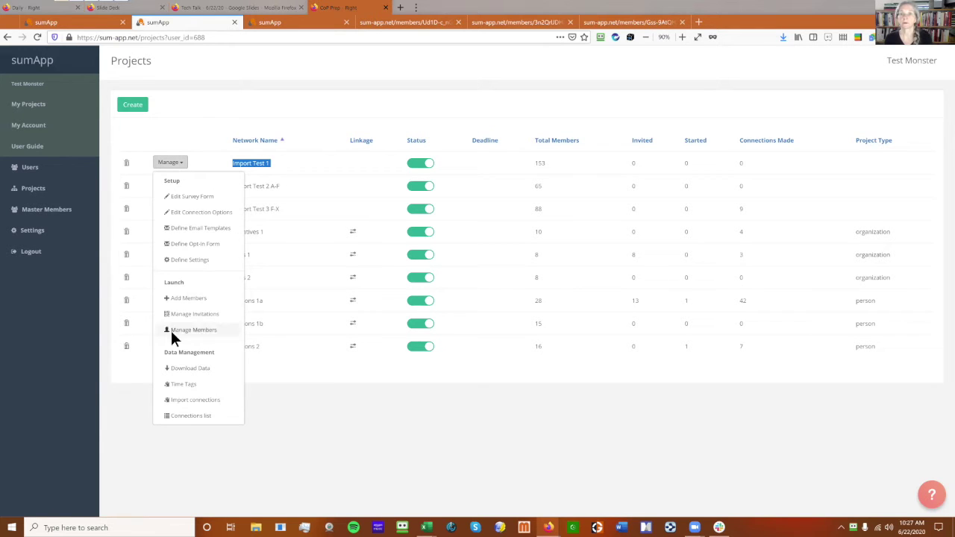
pyautogui.click(196, 401)
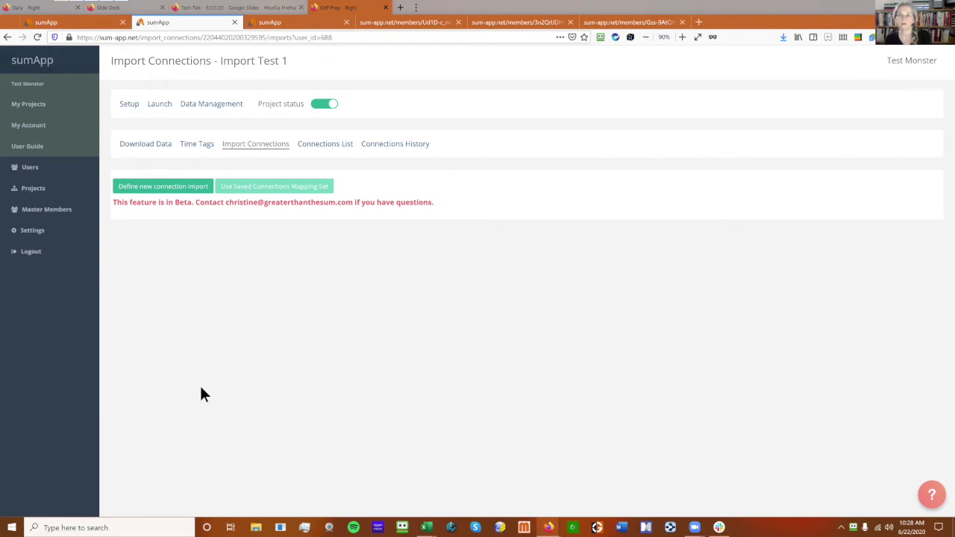
pyautogui.click(165, 189)
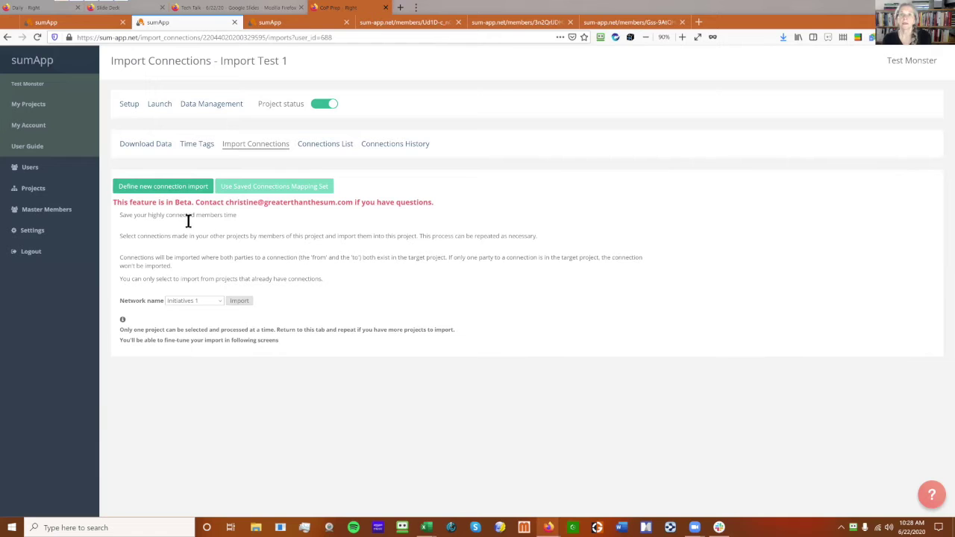
pyautogui.click(221, 301)
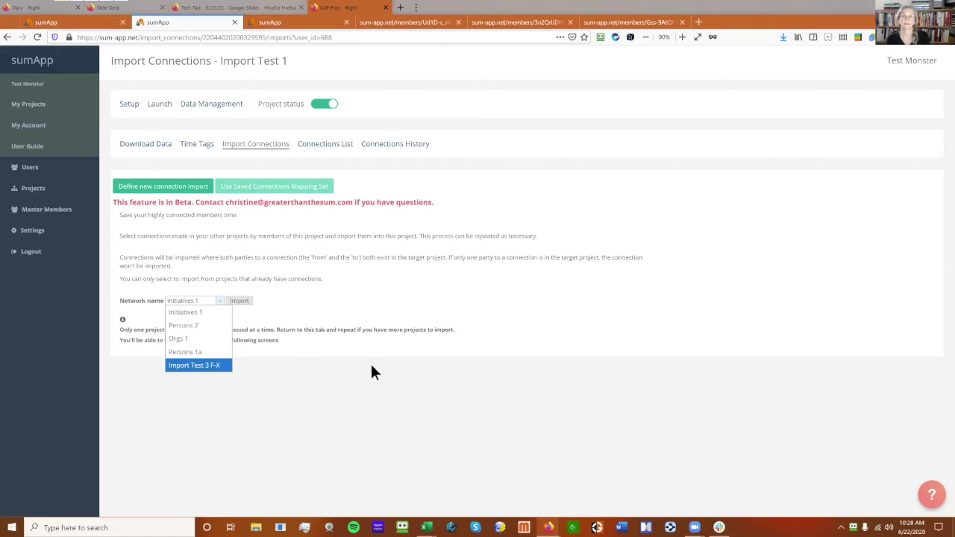
pyautogui.click(178, 365)
pyautogui.click(245, 303)
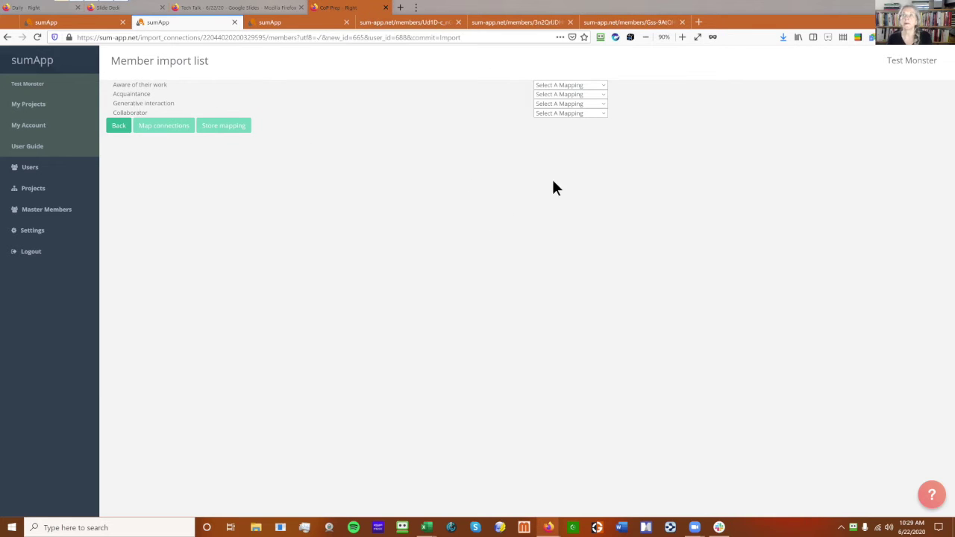
# Step: Map Aware of their work, Acquaintance, Generative interaction and Collaborator each to the option of the same name
pyautogui.click(603, 86)
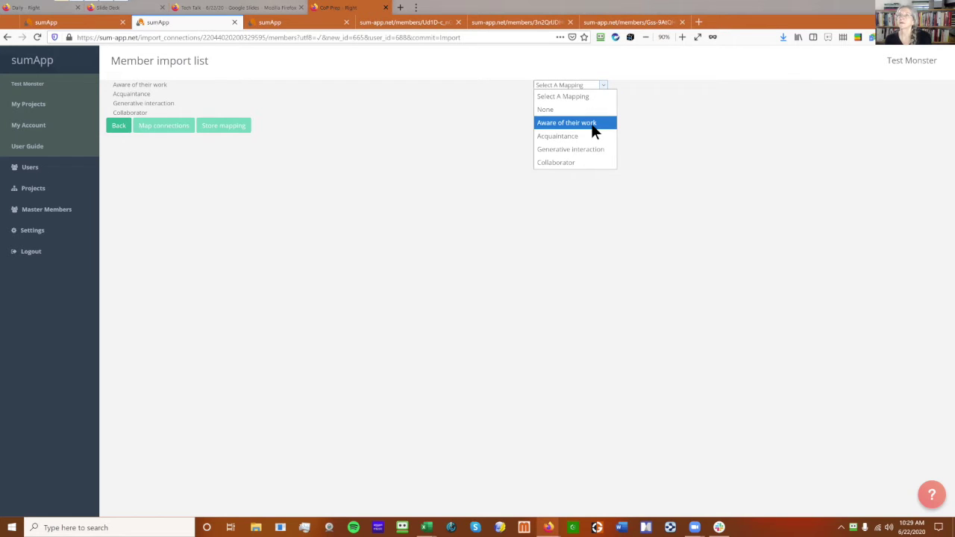
pyautogui.click(591, 123)
pyautogui.click(606, 95)
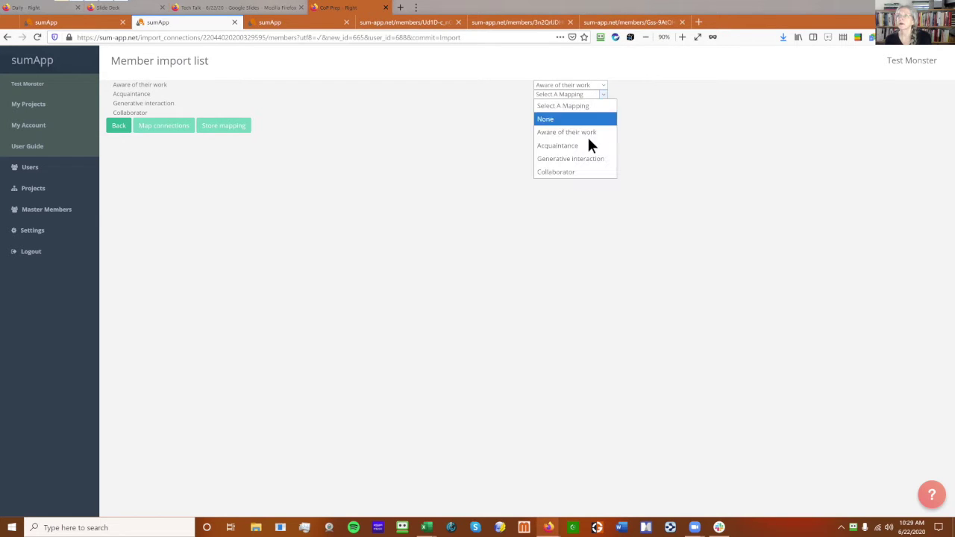
pyautogui.click(589, 146)
pyautogui.click(605, 104)
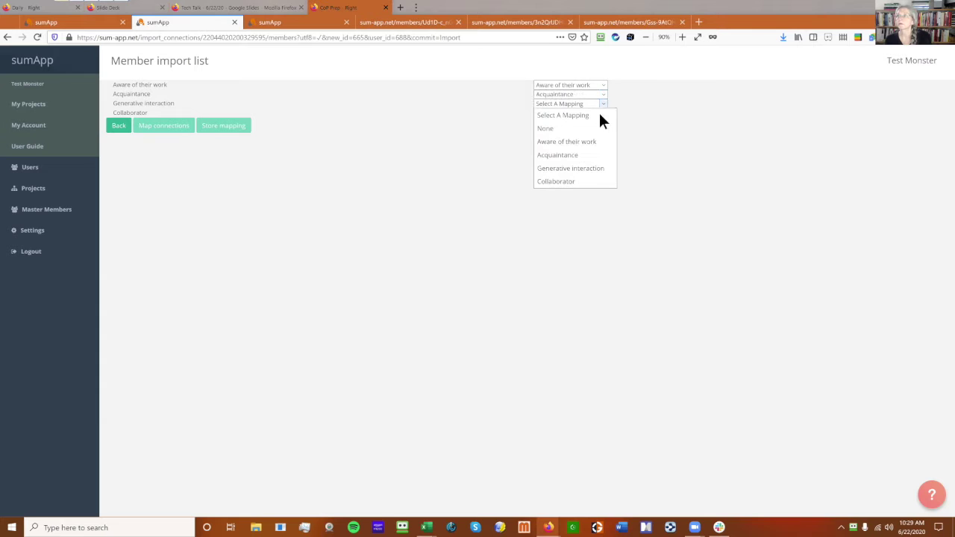
pyautogui.click(587, 167)
pyautogui.moveTo(127, 85); pyautogui.dragTo(400, 76)
pyautogui.moveTo(127, 94); pyautogui.dragTo(561, 94)
pyautogui.moveTo(171, 103); pyautogui.dragTo(528, 103)
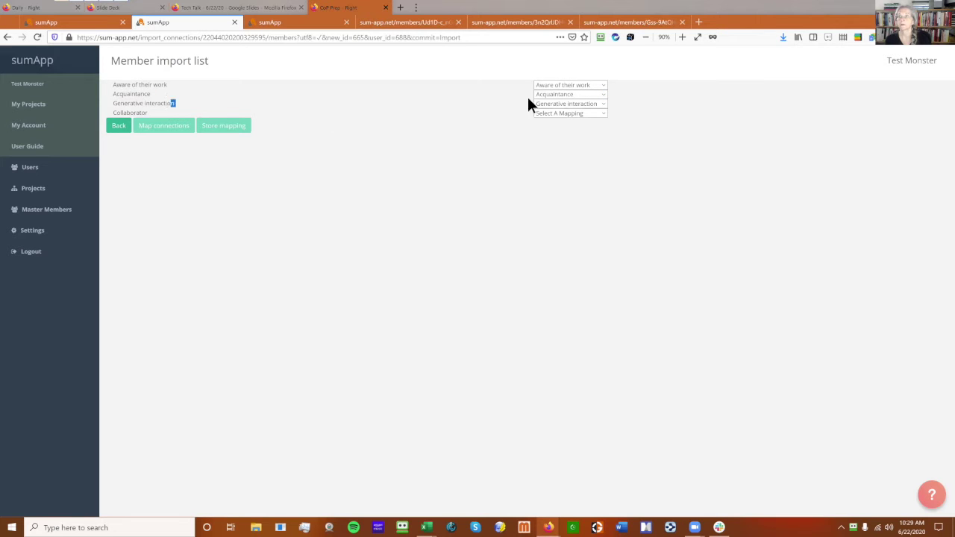
pyautogui.click(146, 108)
pyautogui.click(561, 114)
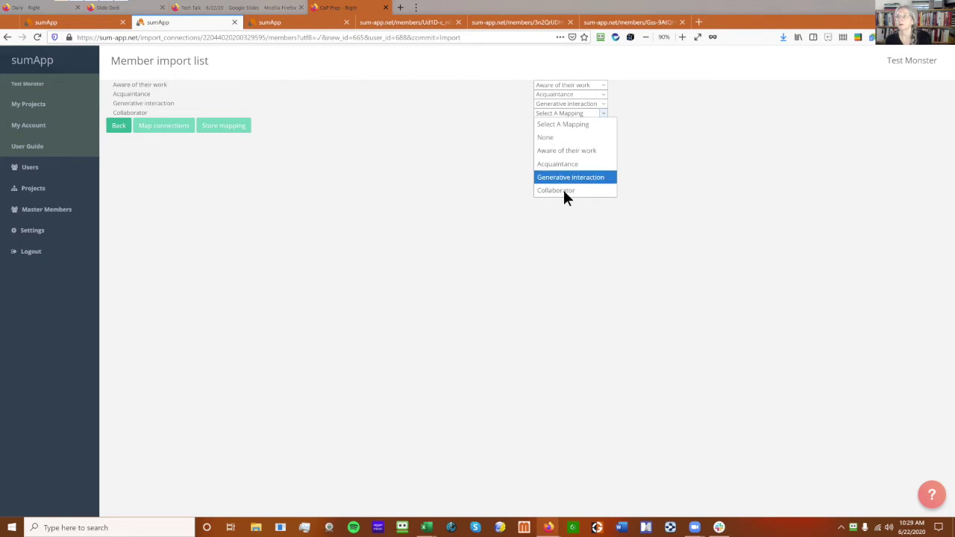
pyautogui.click(563, 191)
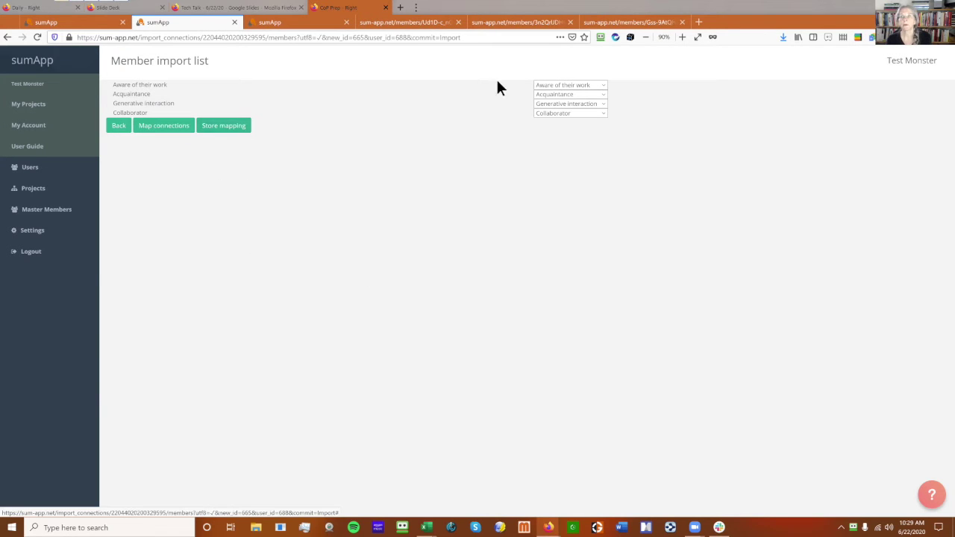
# Step: Store the connection mapping as a set named "test 3 to test1 - parallel"
pyautogui.click(223, 129)
pyautogui.click(412, 110)
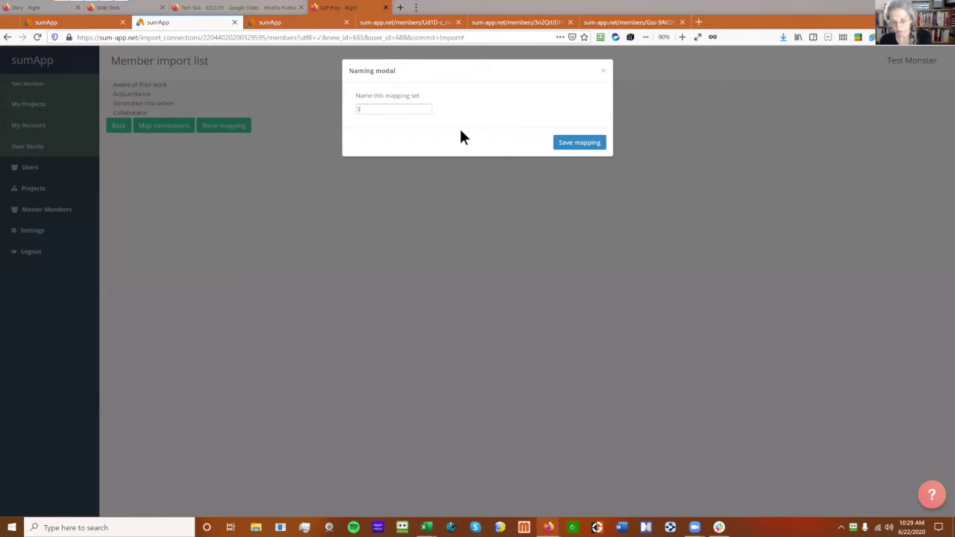
pyautogui.write('test 3')
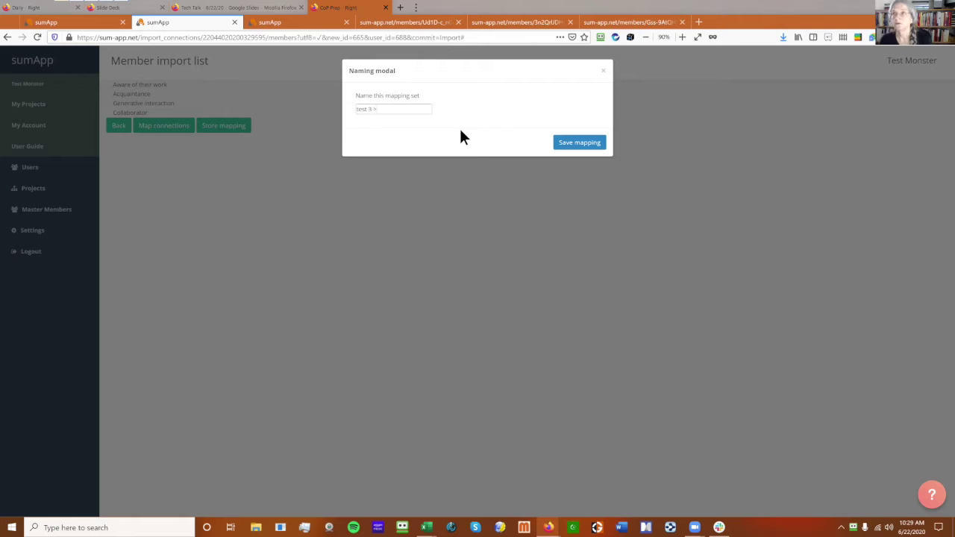
pyautogui.write(' to test1')
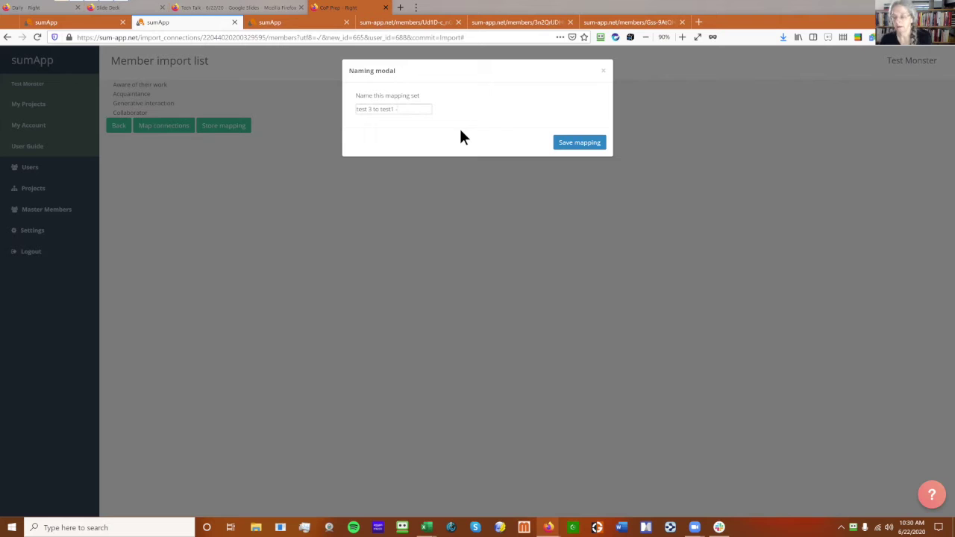
pyautogui.write(' - paralle')
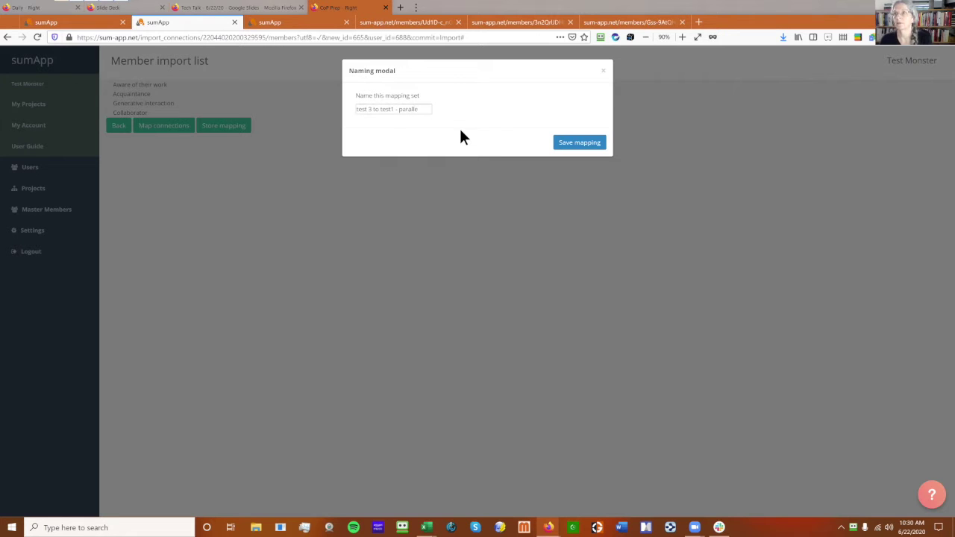
pyautogui.write('l')
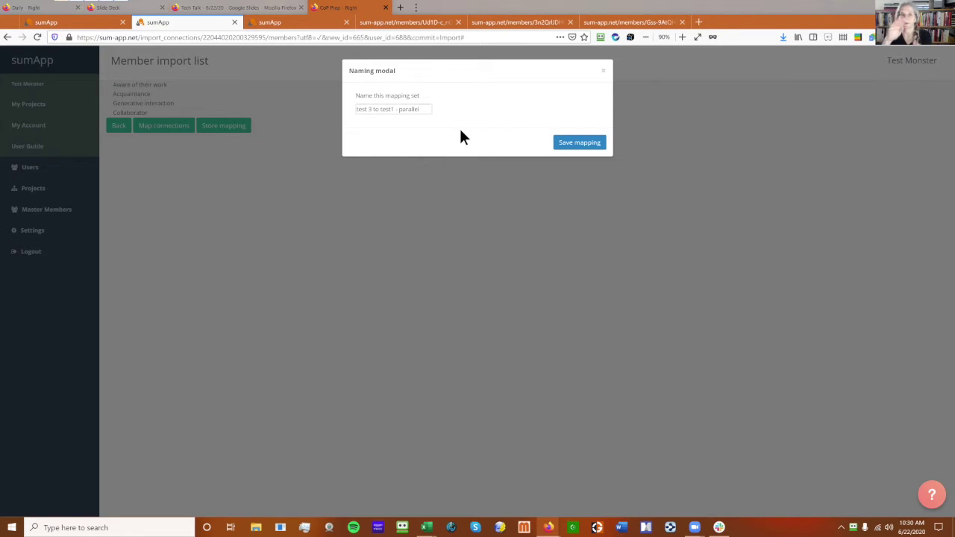
pyautogui.click(576, 147)
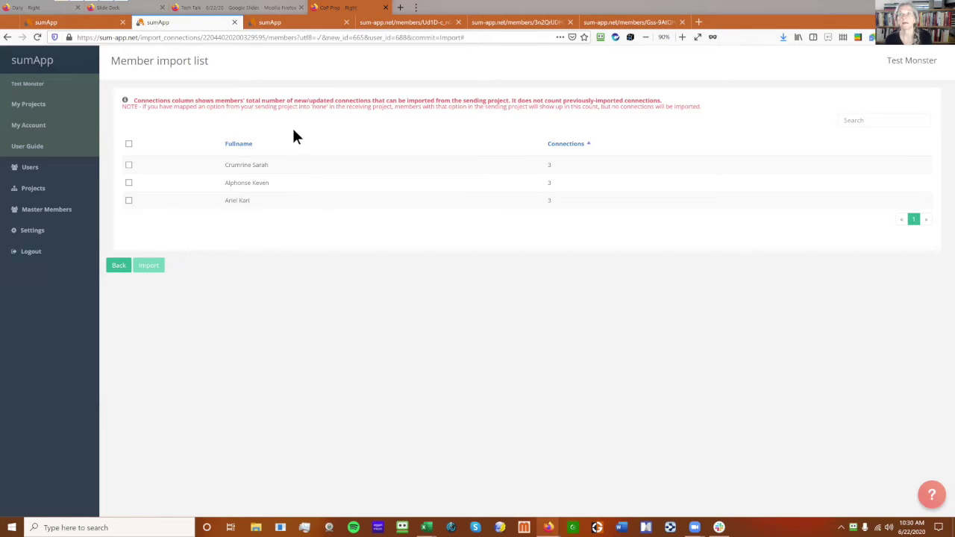
# Step: Select all three listed members and import their connections into Import Test 1, accepting the confirmation
pyautogui.click(128, 166)
pyautogui.click(128, 200)
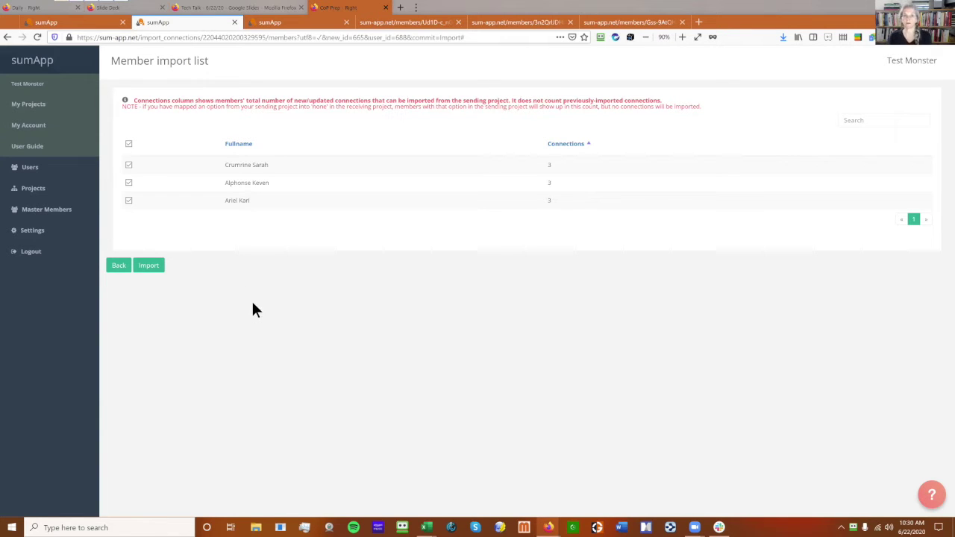
pyautogui.click(148, 267)
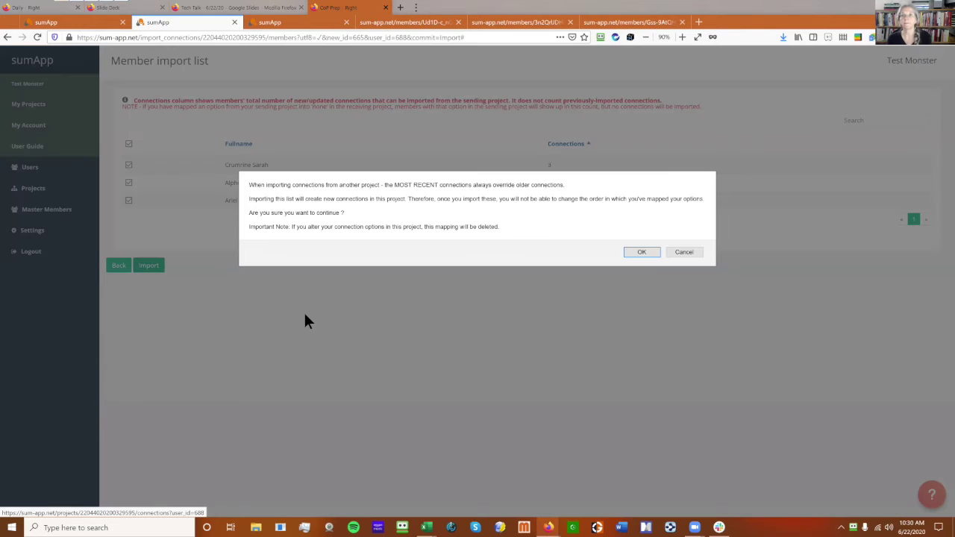
pyautogui.click(647, 253)
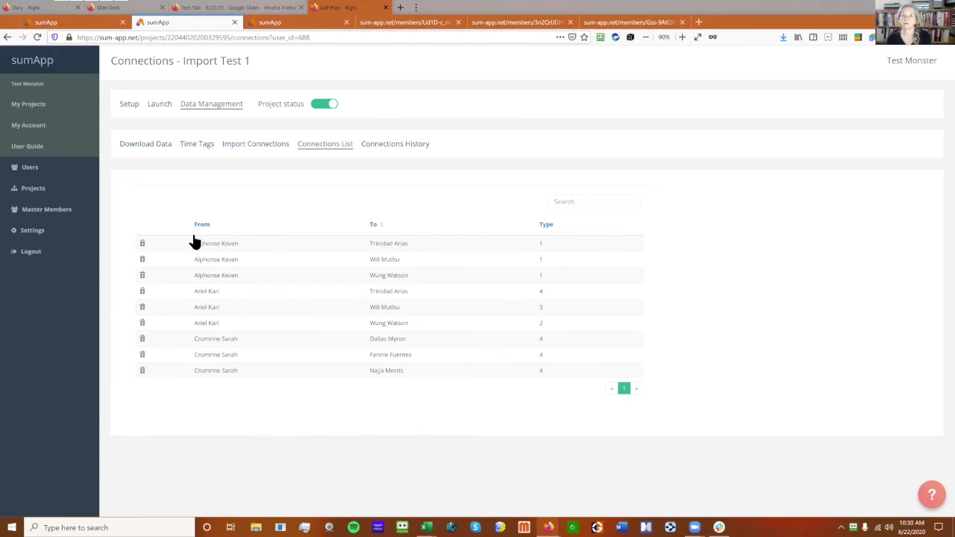
# Step: Review the imported rows in Import Test 1's Connections List, and open its Connections History to see the update times
pyautogui.moveTo(192, 239); pyautogui.dragTo(407, 291)
pyautogui.click(407, 291)
pyautogui.moveTo(371, 241); pyautogui.dragTo(254, 243)
pyautogui.click(235, 243)
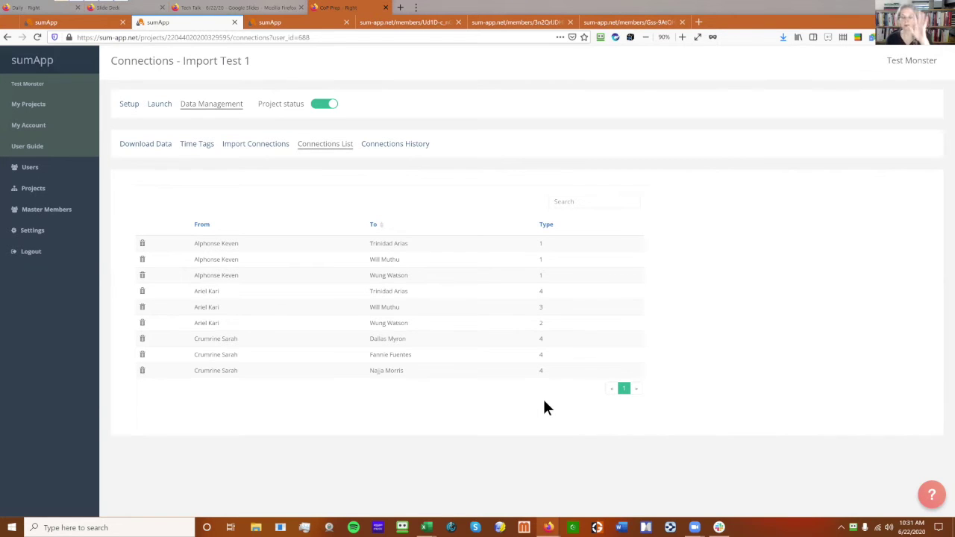
pyautogui.click(397, 148)
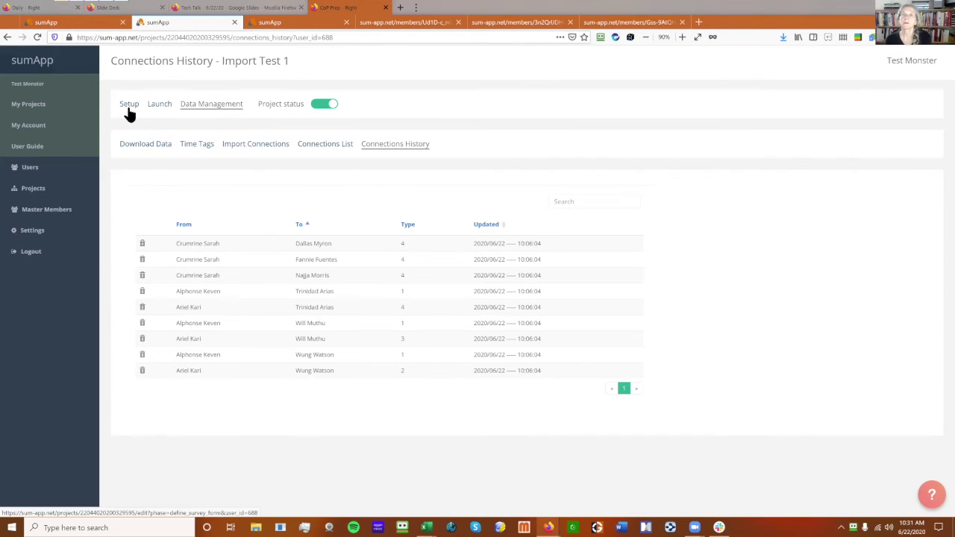
# Step: Return to the projects list and open the Manage Members page of Import Test 2 A-F in a new browser tab
pyautogui.click(56, 112)
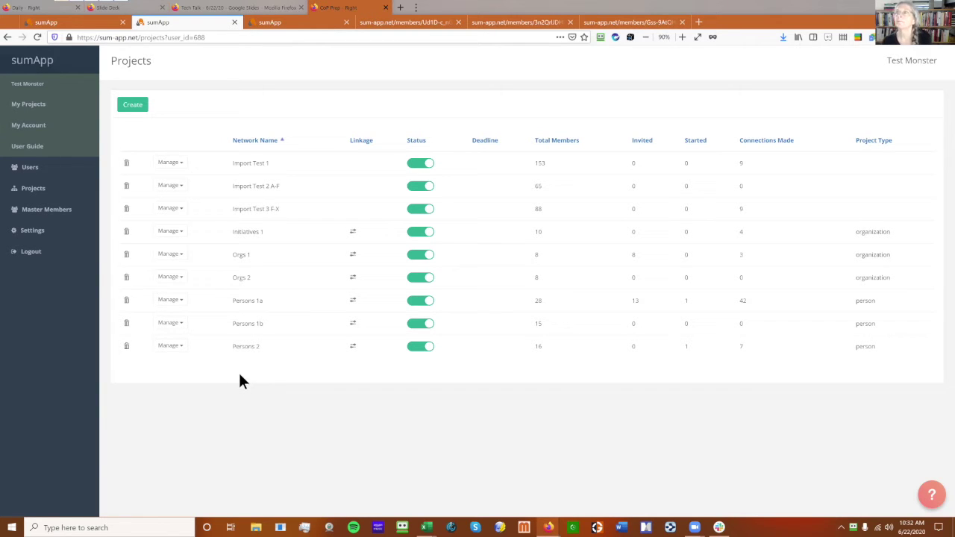
pyautogui.click(180, 189)
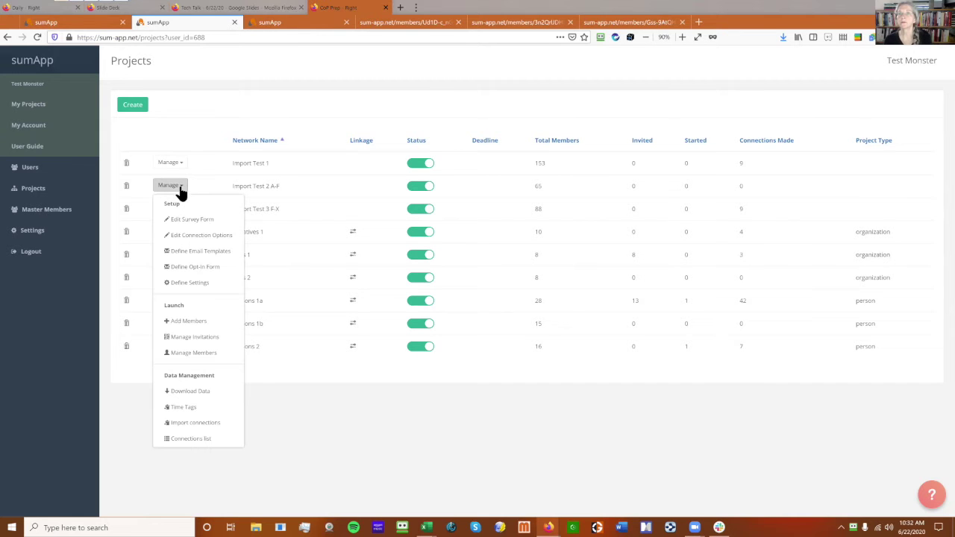
pyautogui.rightClick(197, 351)
pyautogui.click(224, 356)
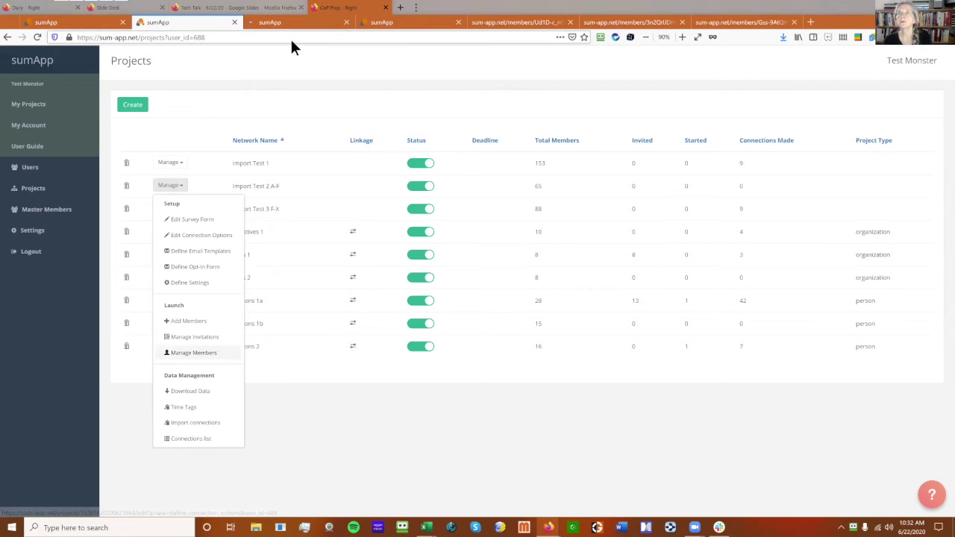
pyautogui.click(290, 27)
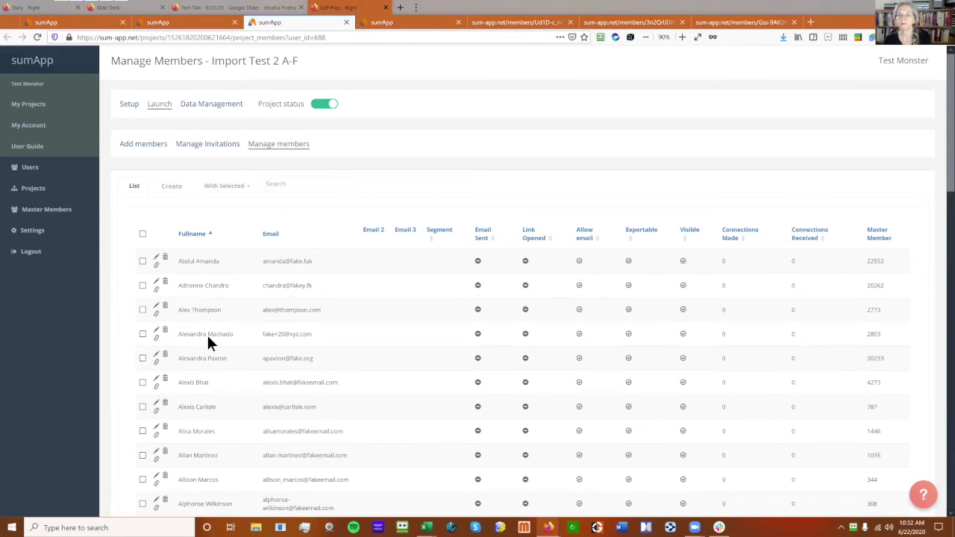
# Step: Look through the Import Test 2 A-F member list and sort it by full name in descending order
pyautogui.scroll(-6, 192, 366)
pyautogui.scroll(7, 196, 336)
pyautogui.click(196, 233)
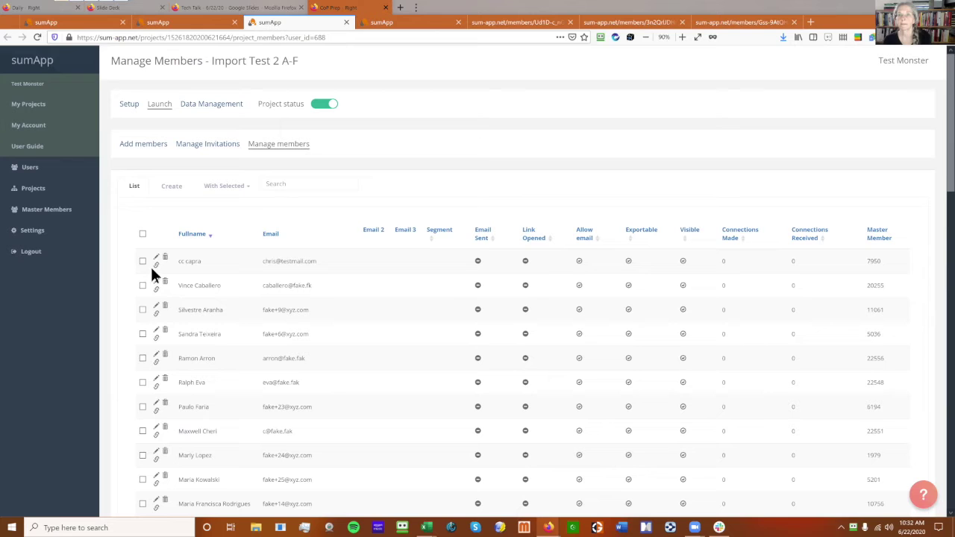
# Step: Open the survey links of the second, third and fourth listed members in separate browser tabs, and show the second member's page
pyautogui.rightClick(159, 288)
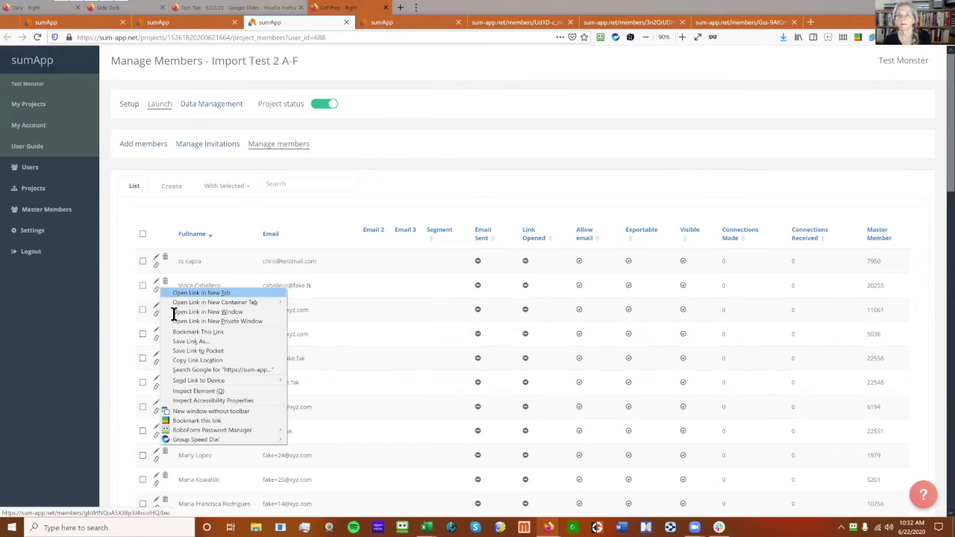
pyautogui.click(187, 293)
pyautogui.rightClick(156, 315)
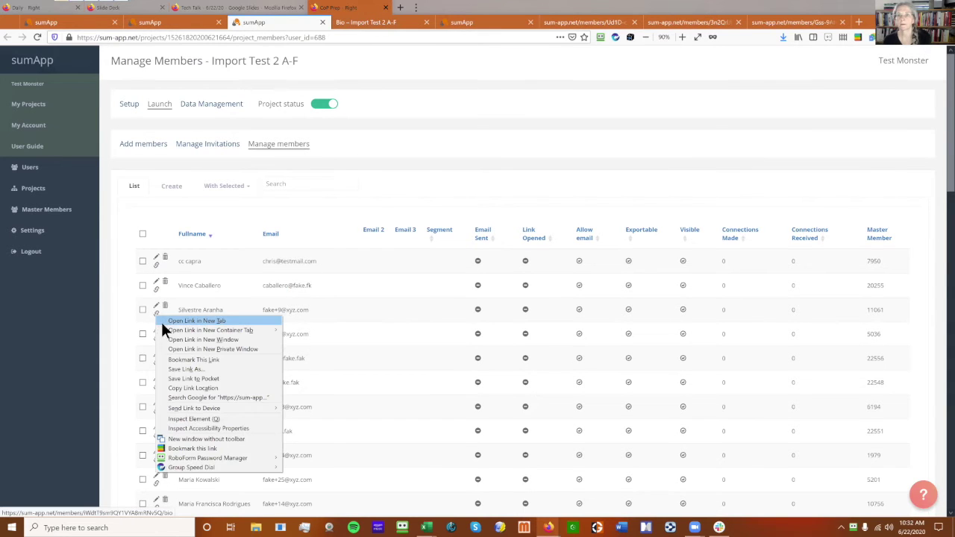
pyautogui.click(169, 322)
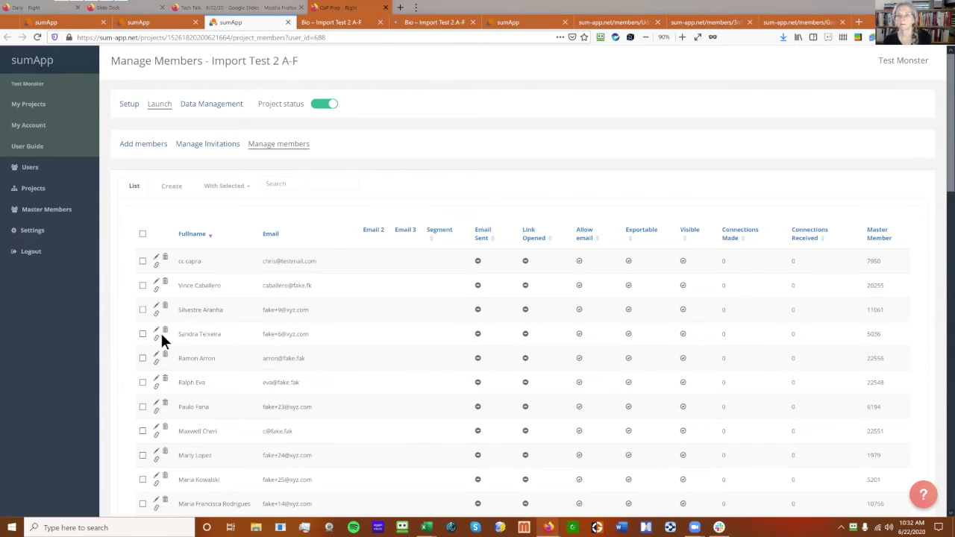
pyautogui.rightClick(157, 336)
pyautogui.click(169, 344)
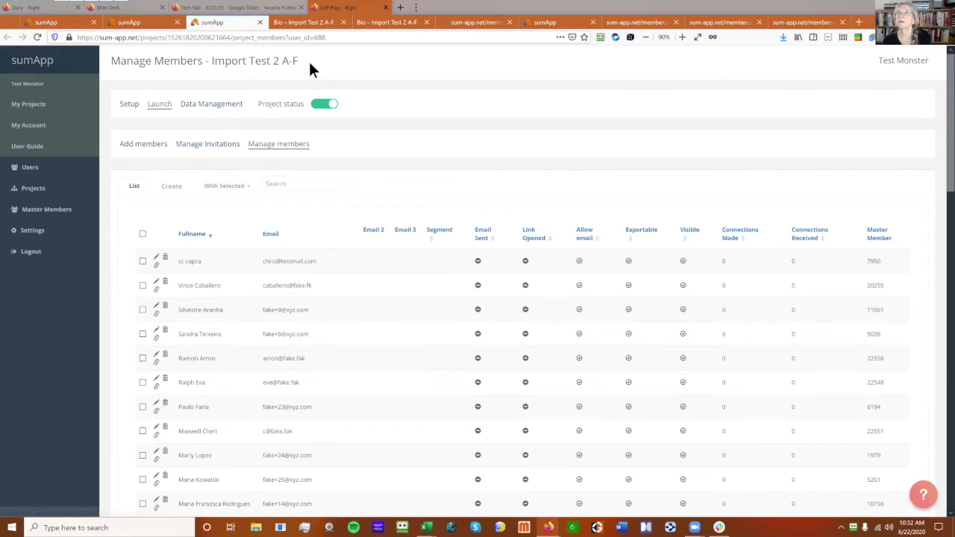
pyautogui.click(323, 24)
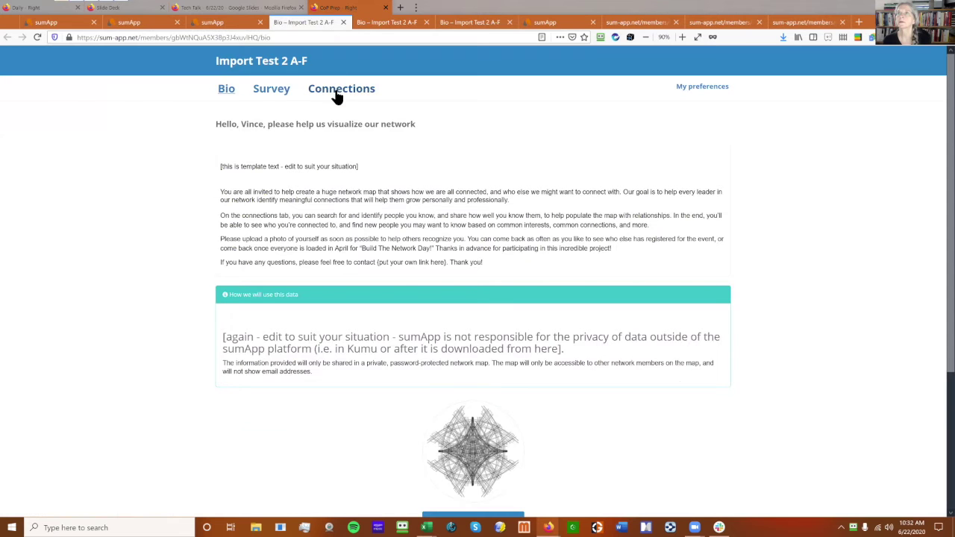
# Step: Open the Connections page of the three Import Test 2 A-F members in their separate browser tabs
pyautogui.click(383, 22)
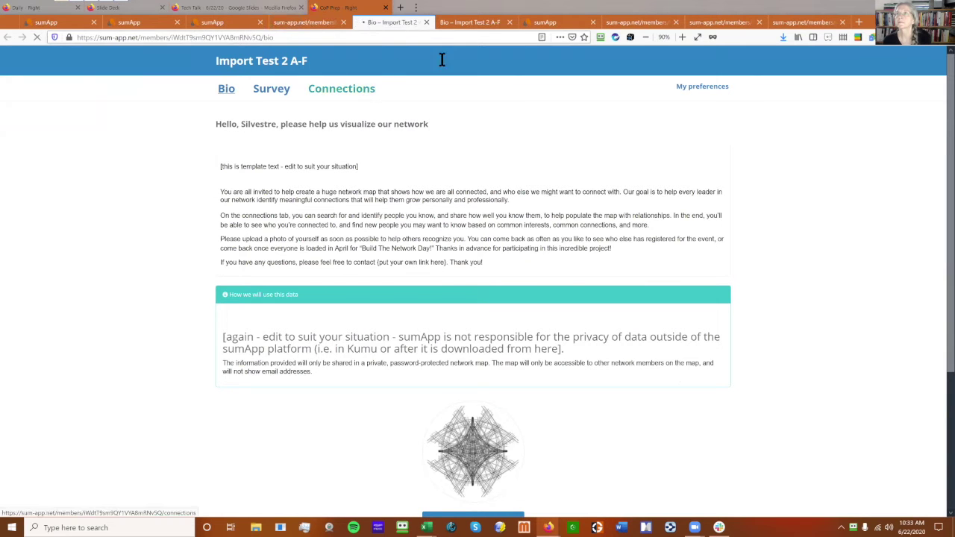
pyautogui.click(468, 21)
pyautogui.click(309, 21)
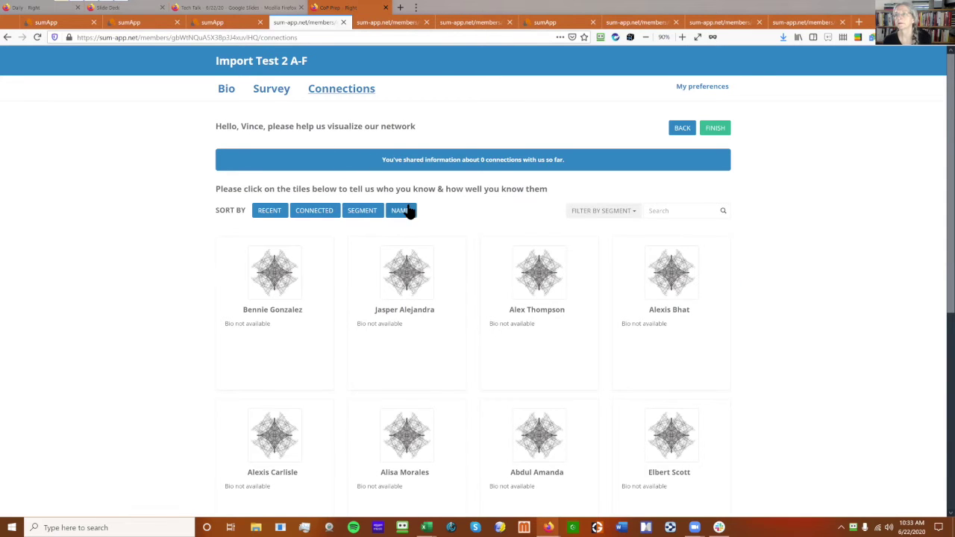
# Step: Sort the tiles by name on all three members' Connections pages, reversing to ascending order for the first two members
pyautogui.click(373, 21)
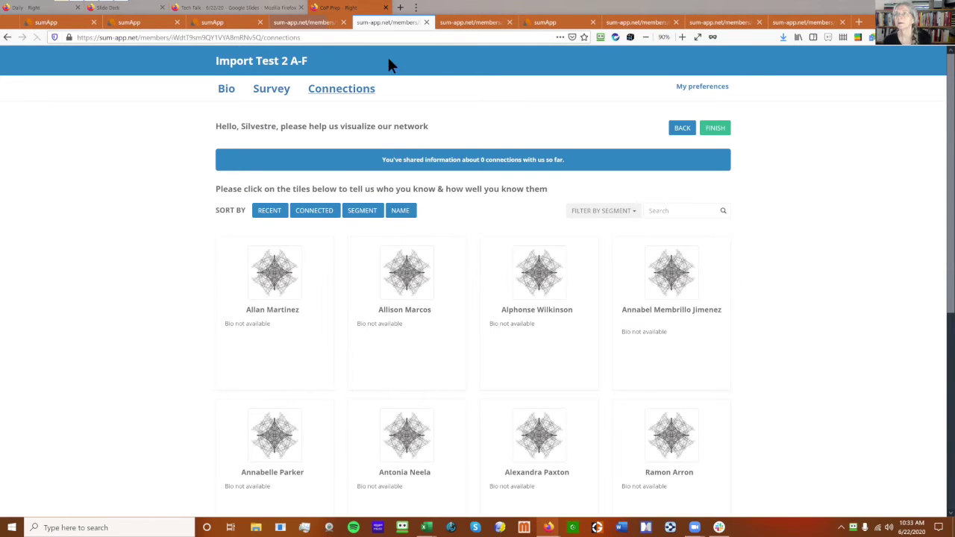
pyautogui.click(405, 211)
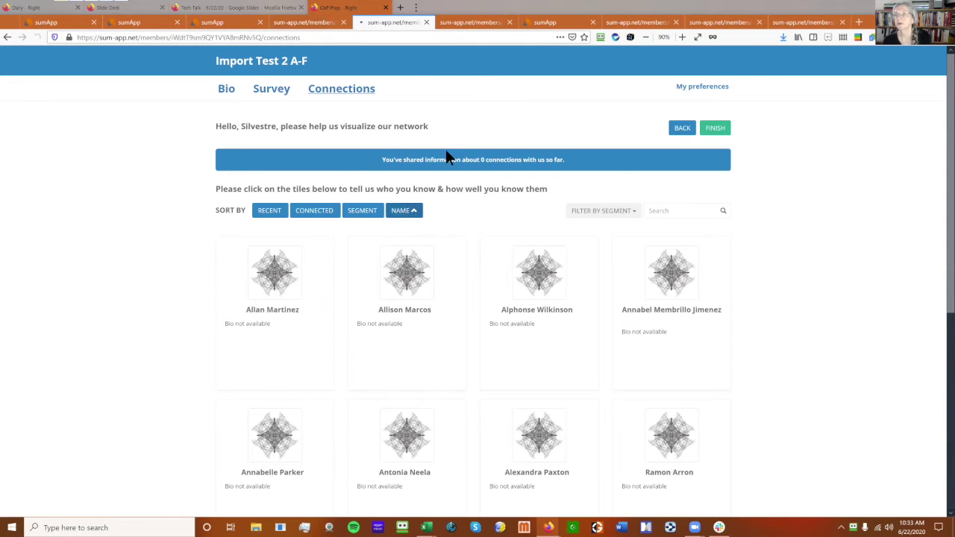
pyautogui.click(471, 22)
pyautogui.click(405, 214)
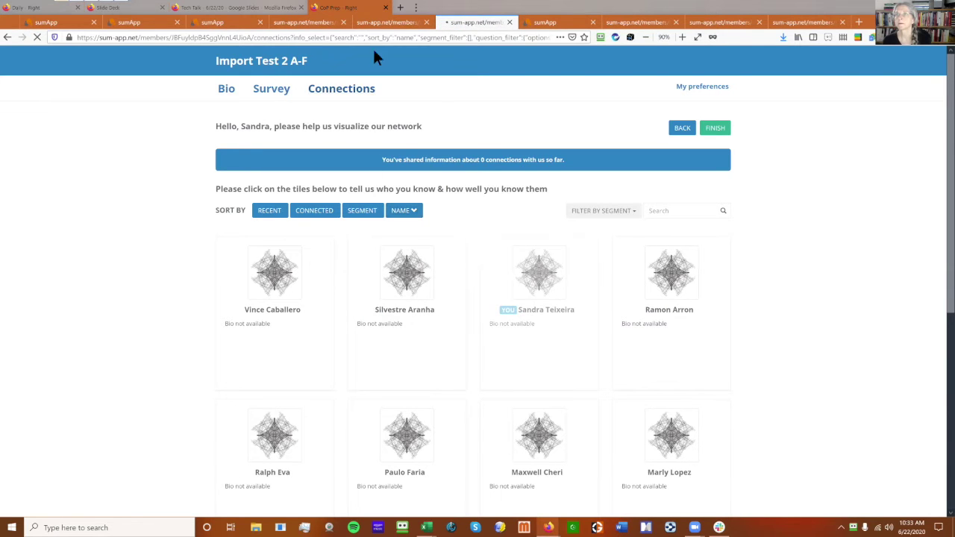
pyautogui.click(379, 25)
pyautogui.click(405, 214)
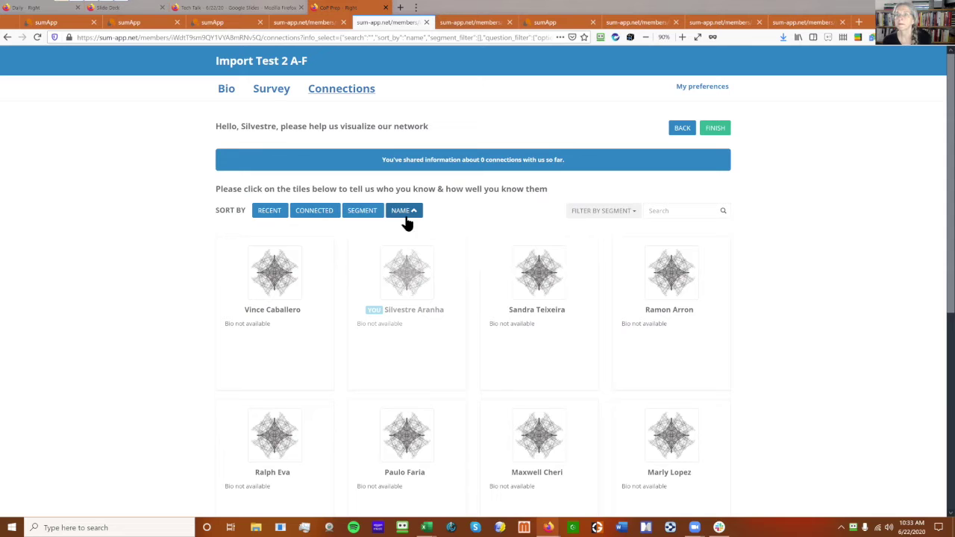
pyautogui.click(327, 21)
pyautogui.click(409, 214)
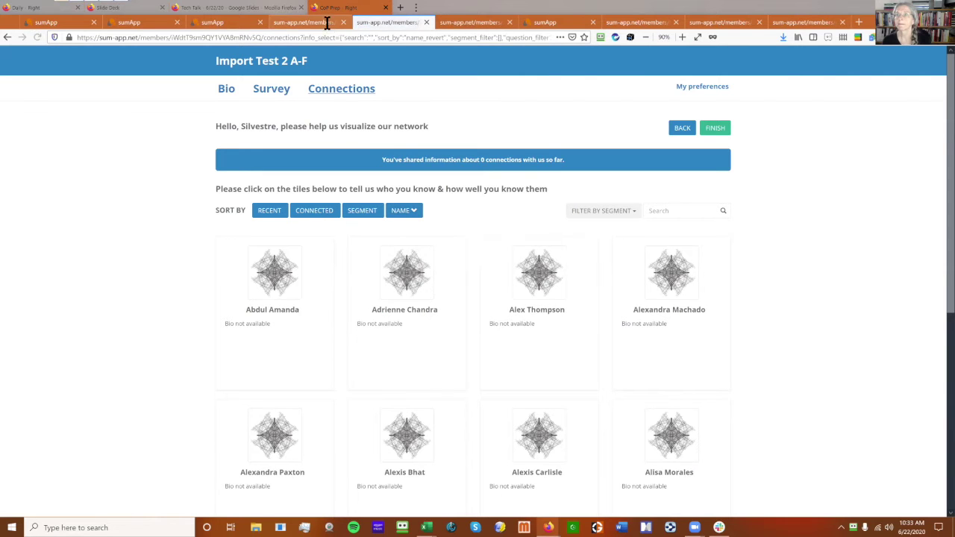
pyautogui.click(409, 214)
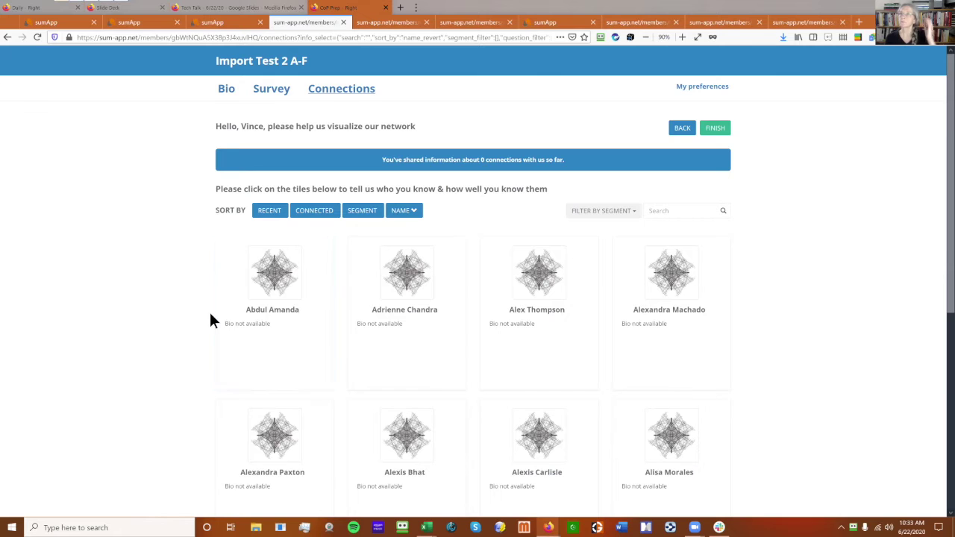
# Step: View the connection options of the first listed tile and close the form without saving a choice
pyautogui.click(271, 301)
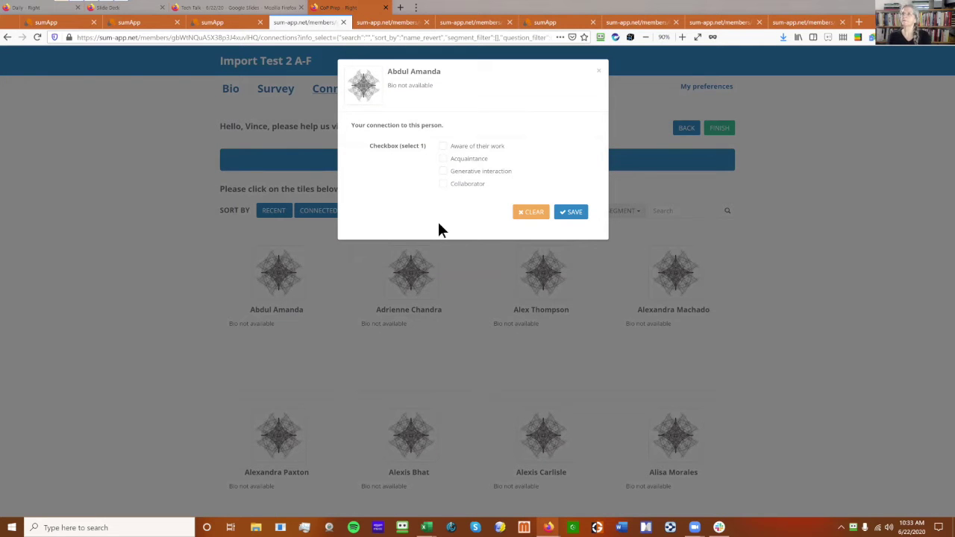
pyautogui.click(599, 74)
# Step: Return to the project administration tab and open the Import Connections page of Import Test 1
pyautogui.click(223, 22)
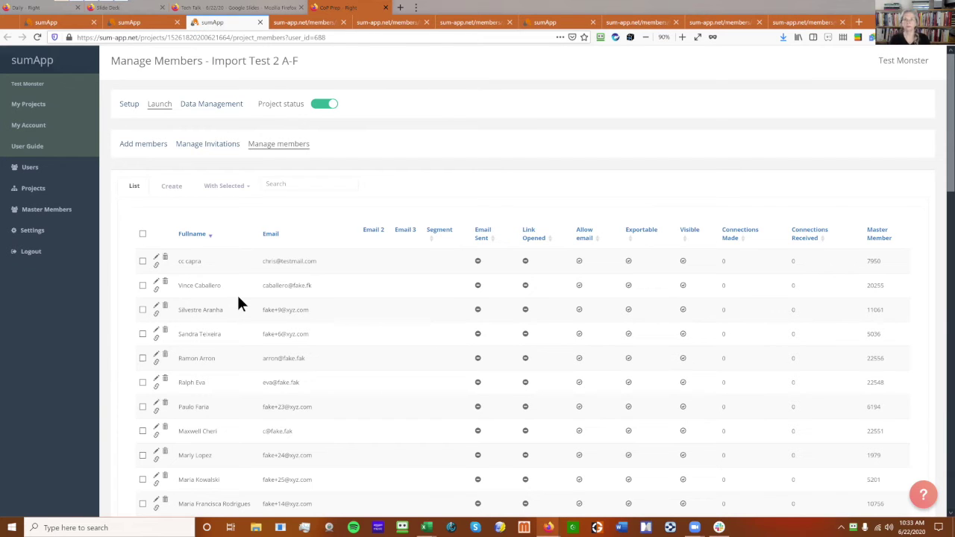
pyautogui.click(129, 106)
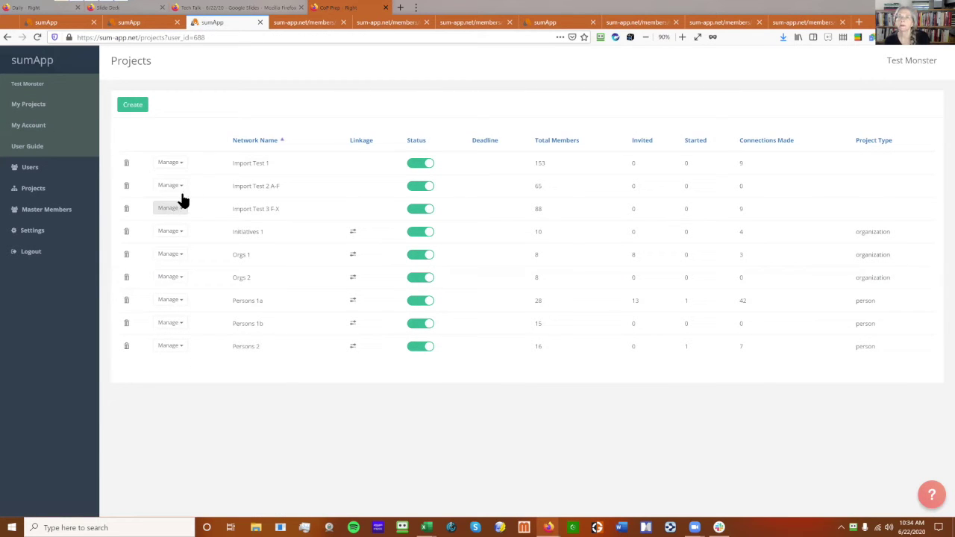
pyautogui.click(183, 166)
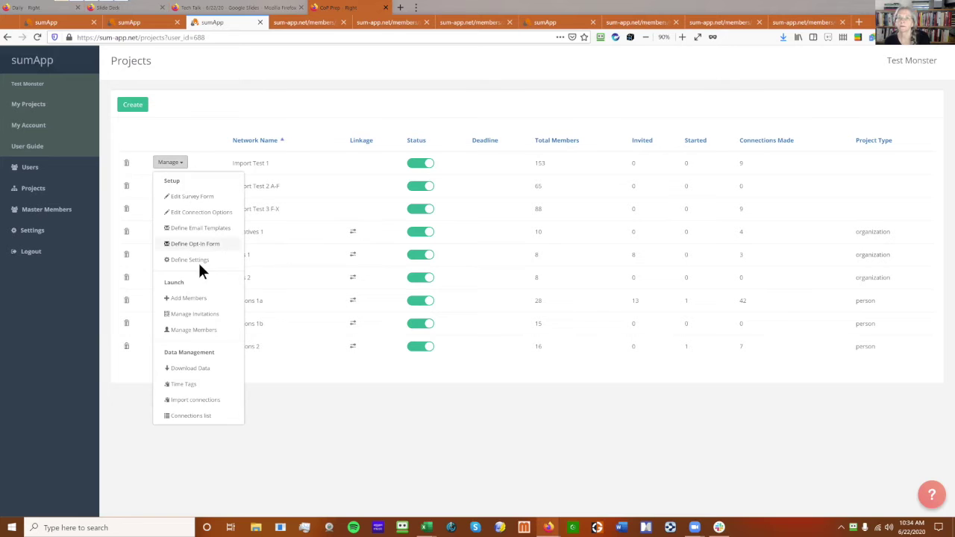
pyautogui.click(195, 401)
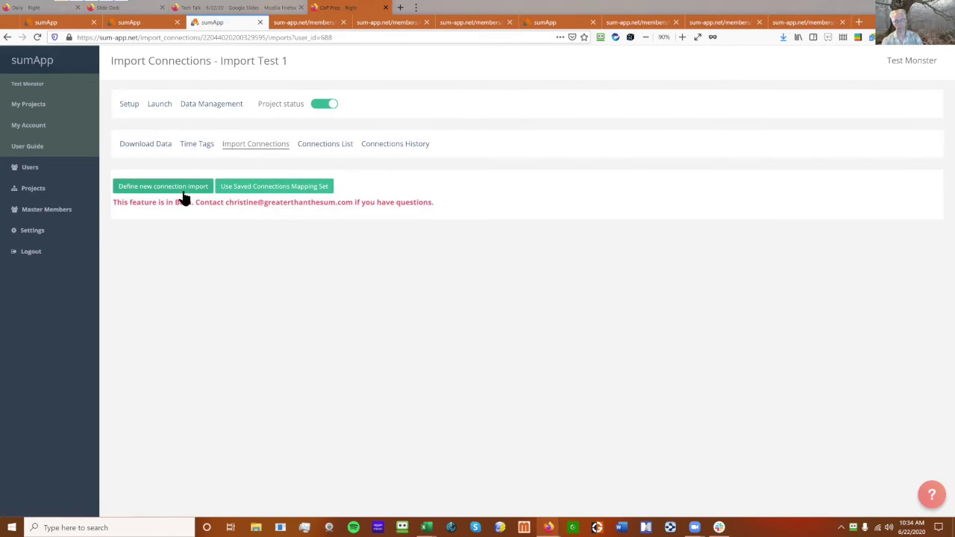
# Step: Define a new connection import into Import Test 1 with Persons 1a as the source network
pyautogui.click(183, 188)
pyautogui.click(232, 301)
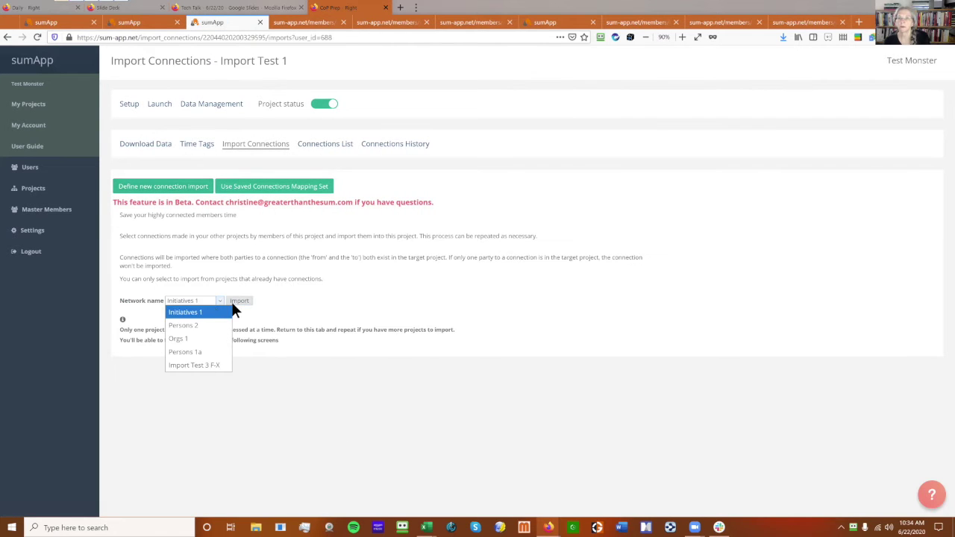
pyautogui.click(192, 352)
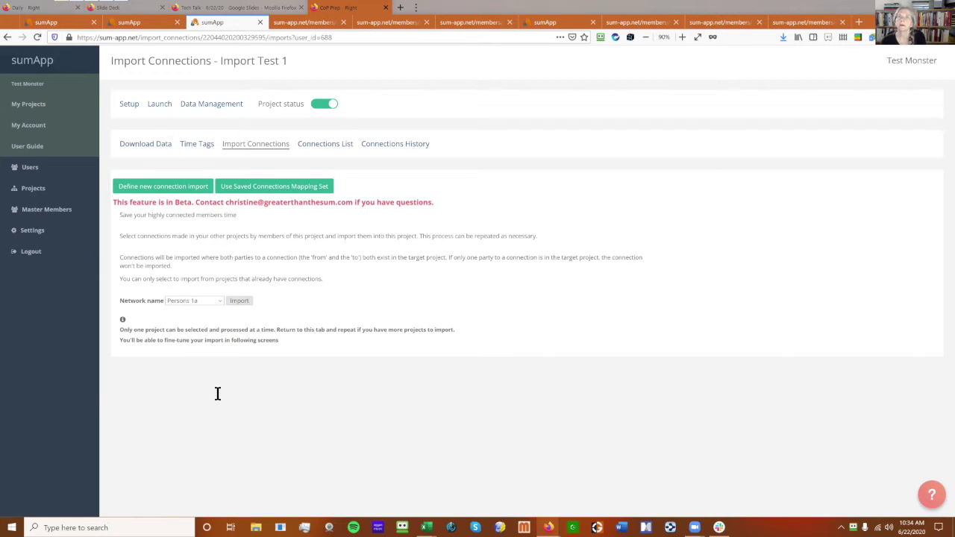
pyautogui.click(240, 301)
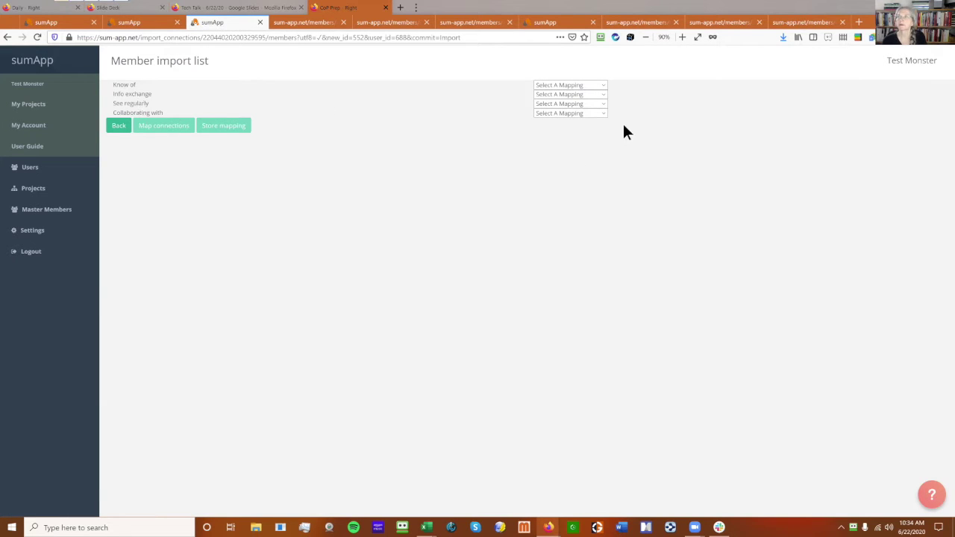
# Step: Map the Know of connection to None and the Info exchange connection to Acquaintance
pyautogui.click(604, 85)
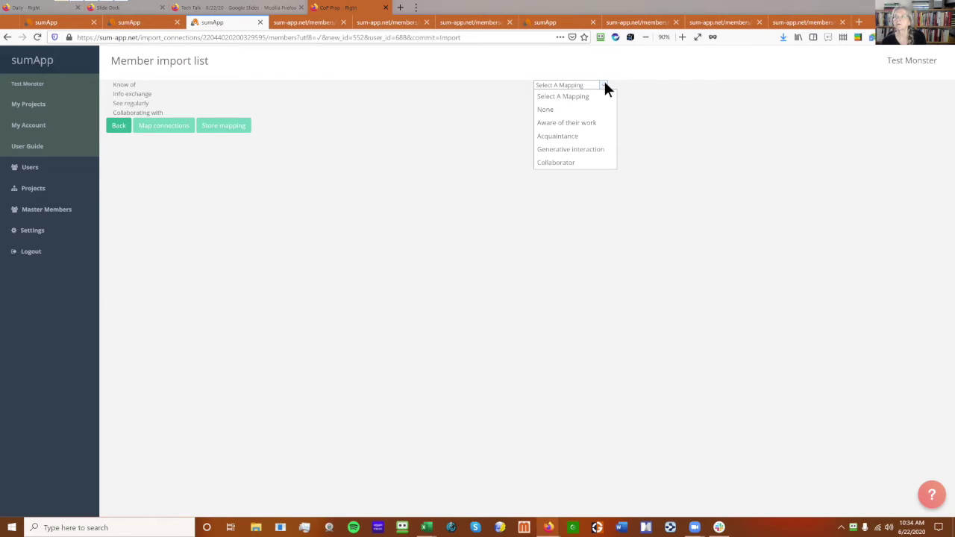
pyautogui.click(557, 109)
pyautogui.press('Tab')
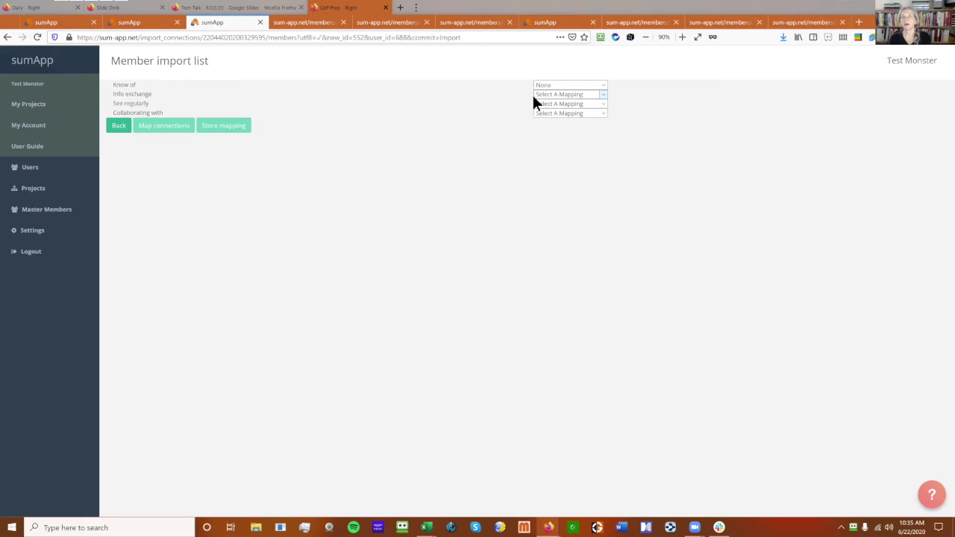
pyautogui.click(605, 97)
pyautogui.click(629, 107)
pyautogui.click(599, 96)
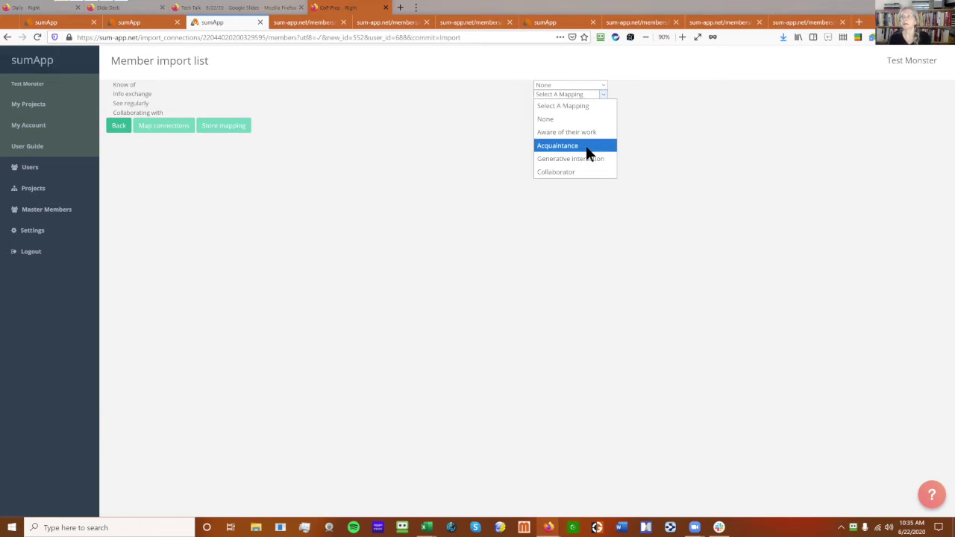
pyautogui.click(586, 145)
# Step: Map See regularly to Acquaintance and Collaborating with to Collaborator
pyautogui.click(603, 103)
pyautogui.click(588, 153)
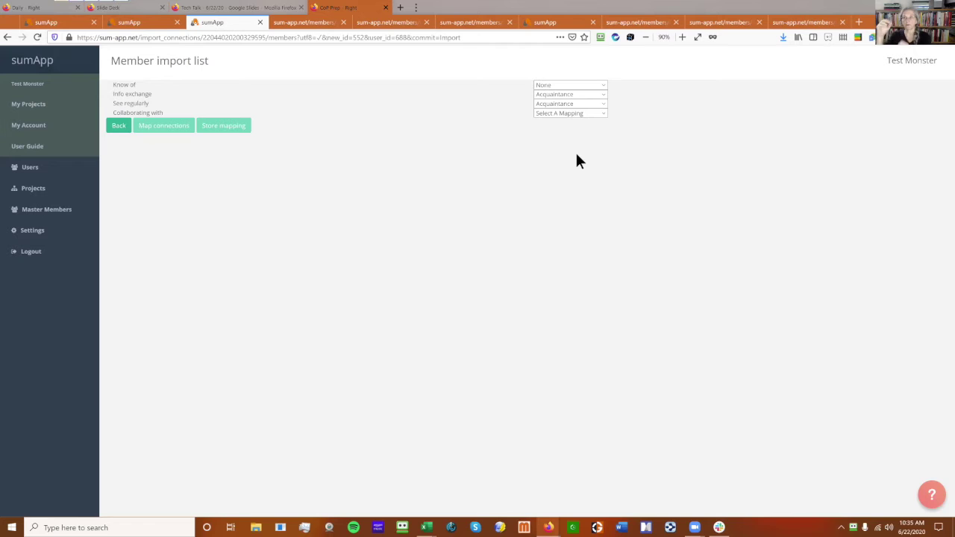
pyautogui.click(588, 113)
pyautogui.click(570, 191)
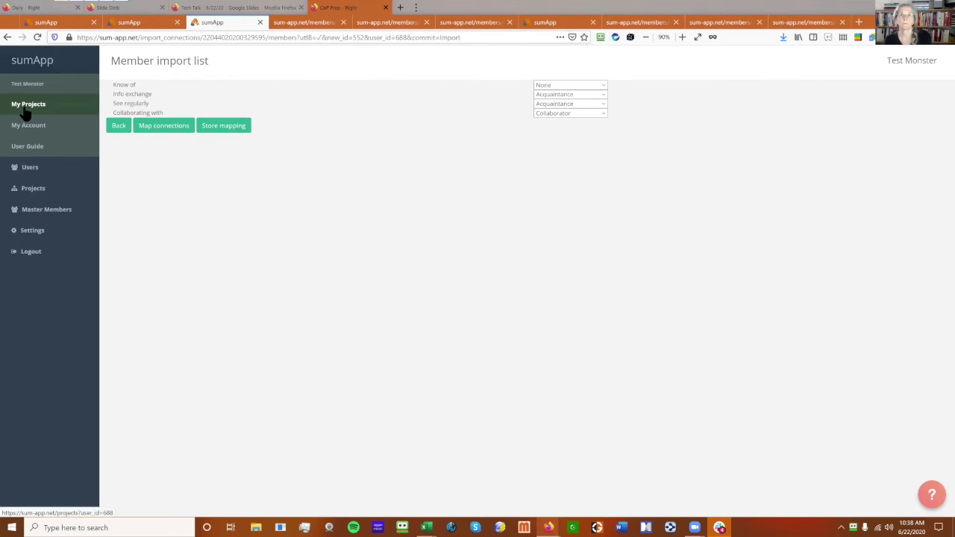
# Step: Return to the projects list and open the connection options editor of Import Test 1
pyautogui.click(56, 110)
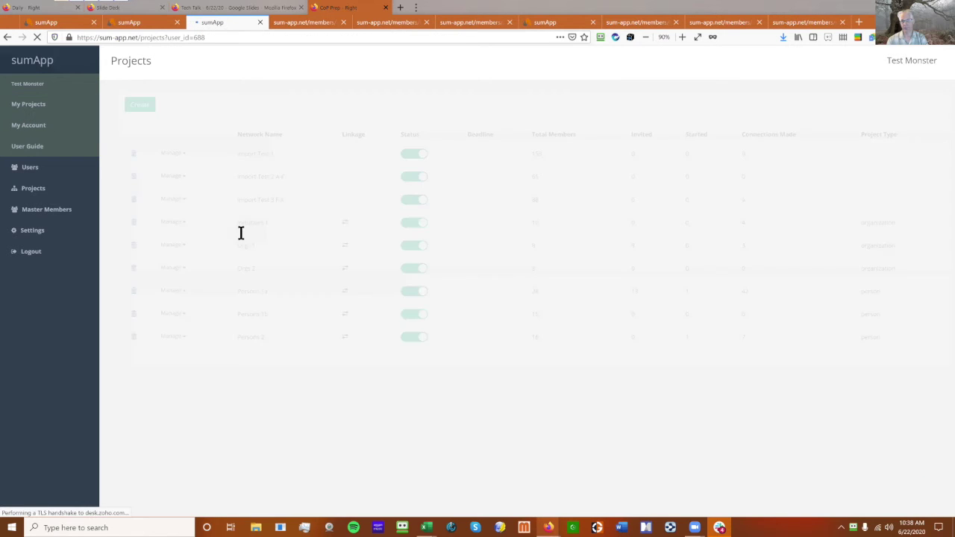
pyautogui.click(174, 165)
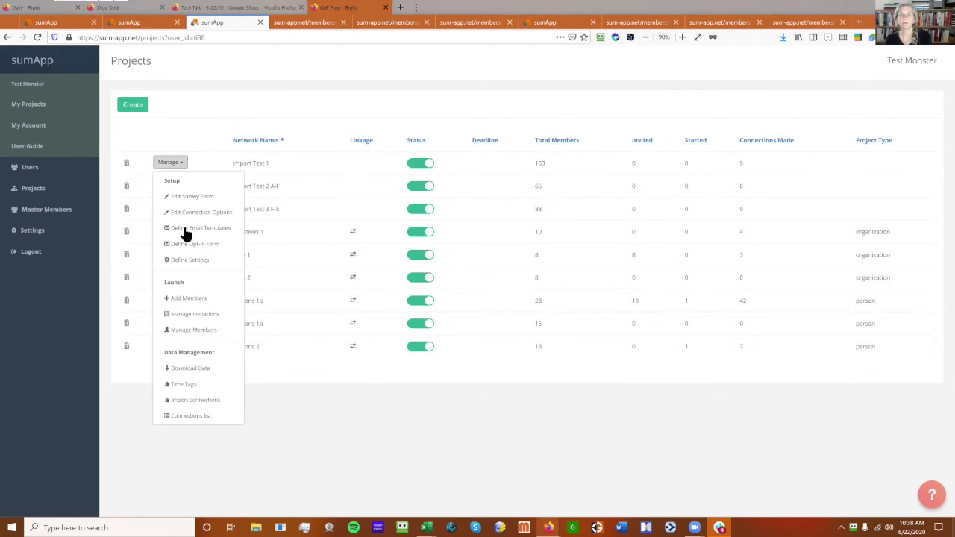
pyautogui.click(184, 221)
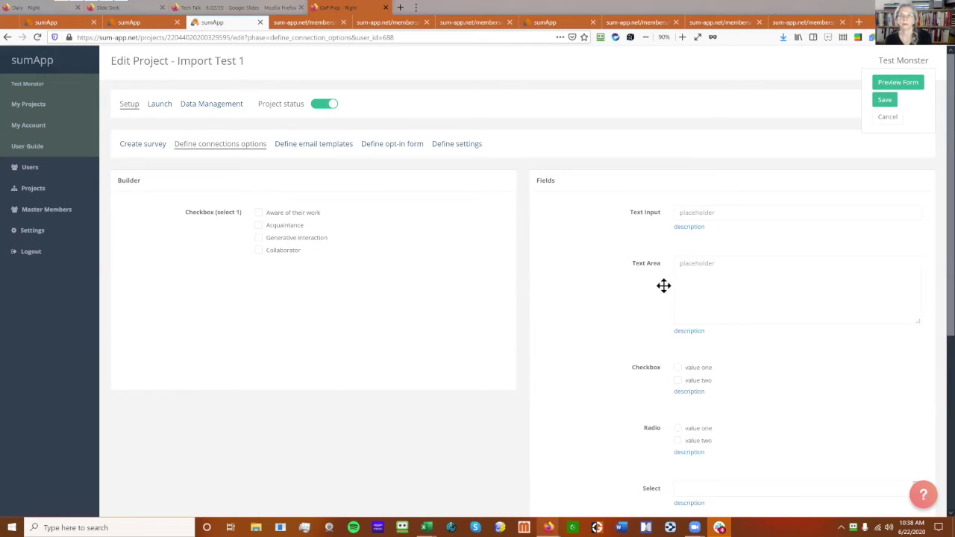
# Step: Add a Checkbox field above the existing question in the Builder, and view the existing question's settings, cancelling without changes
pyautogui.moveTo(693, 376); pyautogui.dragTo(309, 315)
pyautogui.moveTo(286, 243); pyautogui.dragTo(365, 323)
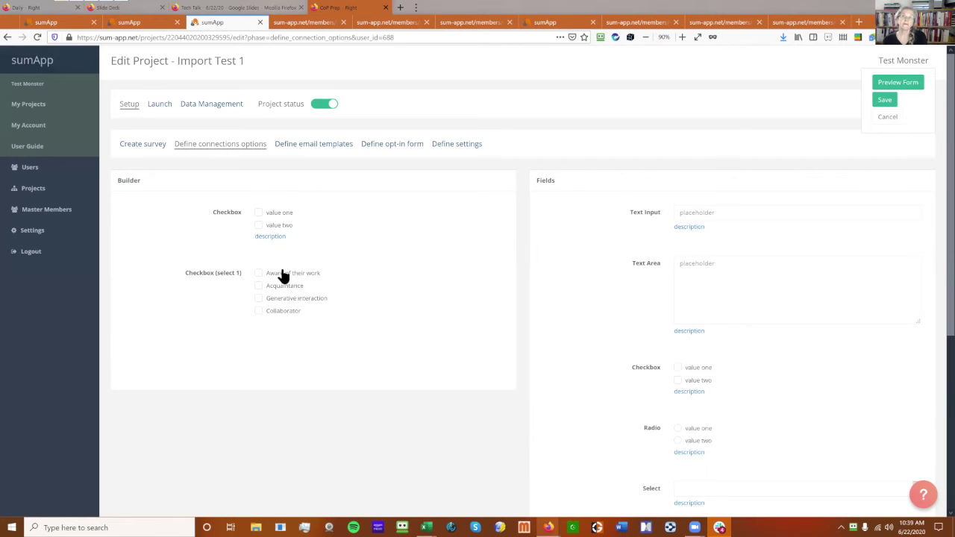
pyautogui.click(283, 300)
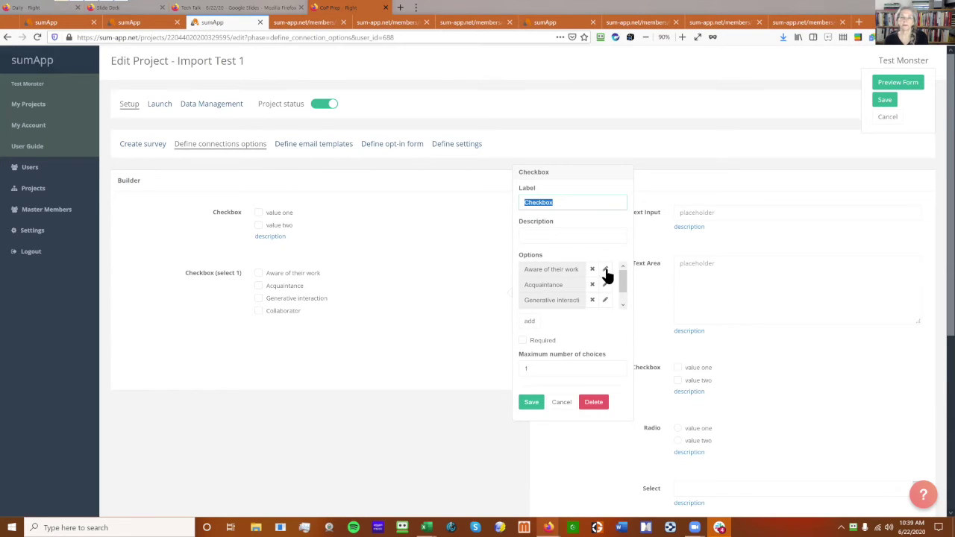
pyautogui.click(561, 403)
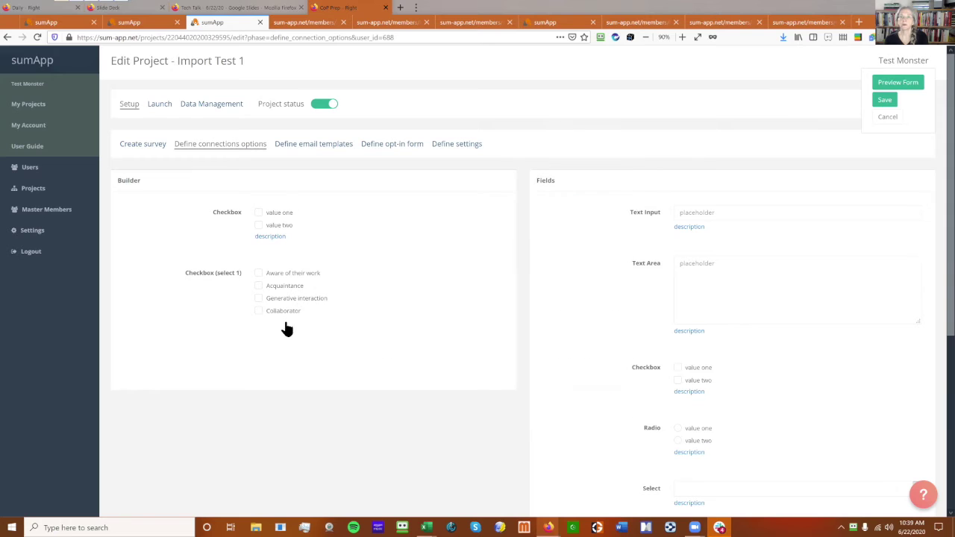